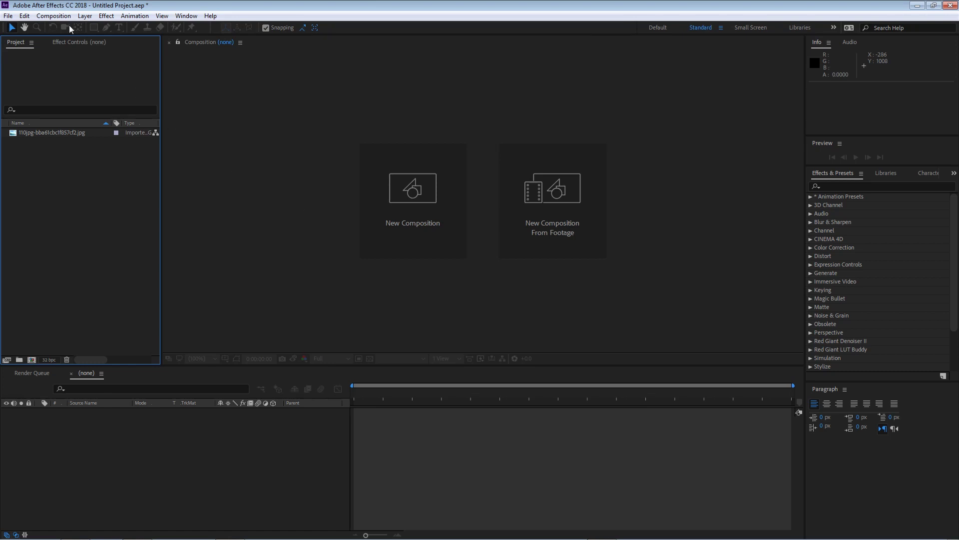
Step: Create a new HDTV 1080 24 composition, 1920×1080, named Comp 1
{"action": "left_click", "coordinate": [53, 15]}
{"action": "key", "text": "Escape"}
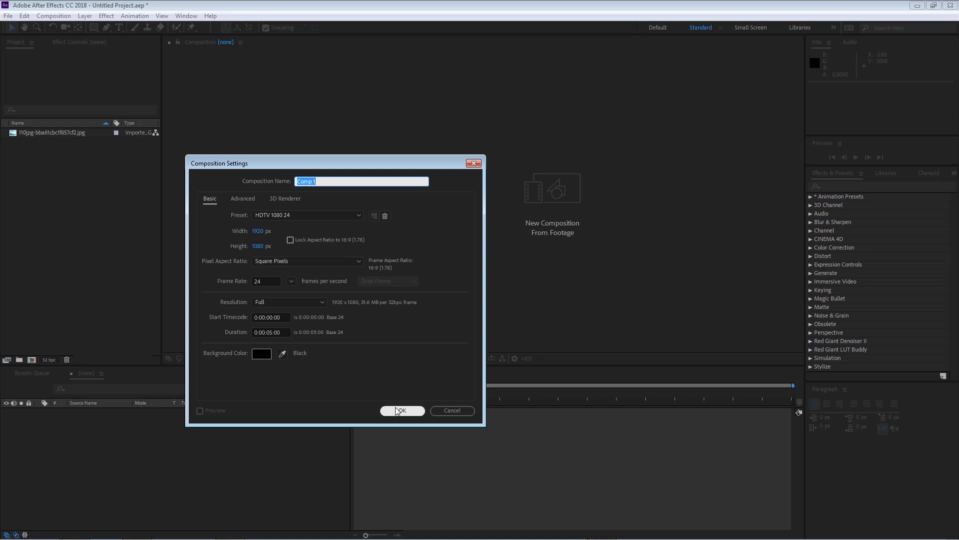
{"action": "left_click", "coordinate": [403, 410]}
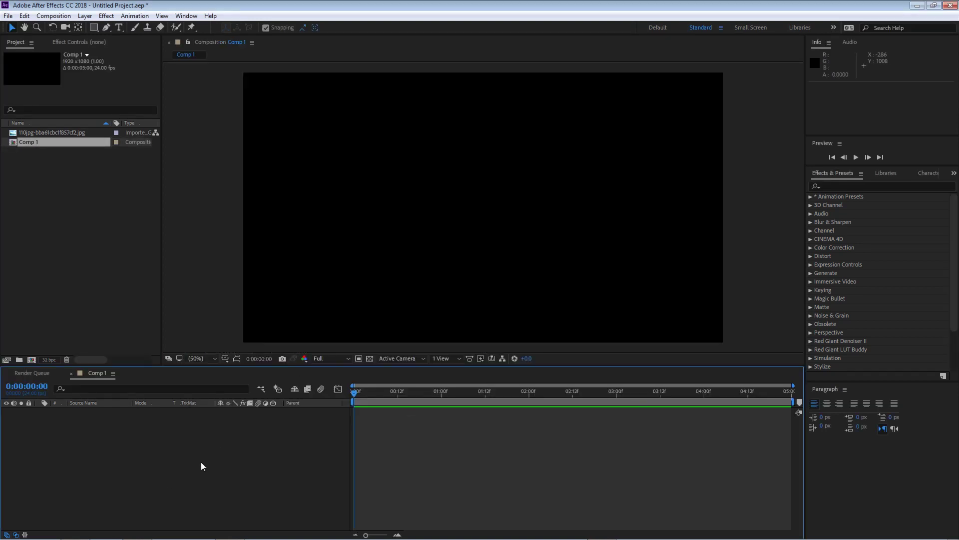
Step: Add a full-frame solid layer colored medium blue #5A63BA
{"action": "left_click", "coordinate": [85, 16]}
{"action": "mouse_move", "coordinate": [96, 28]}
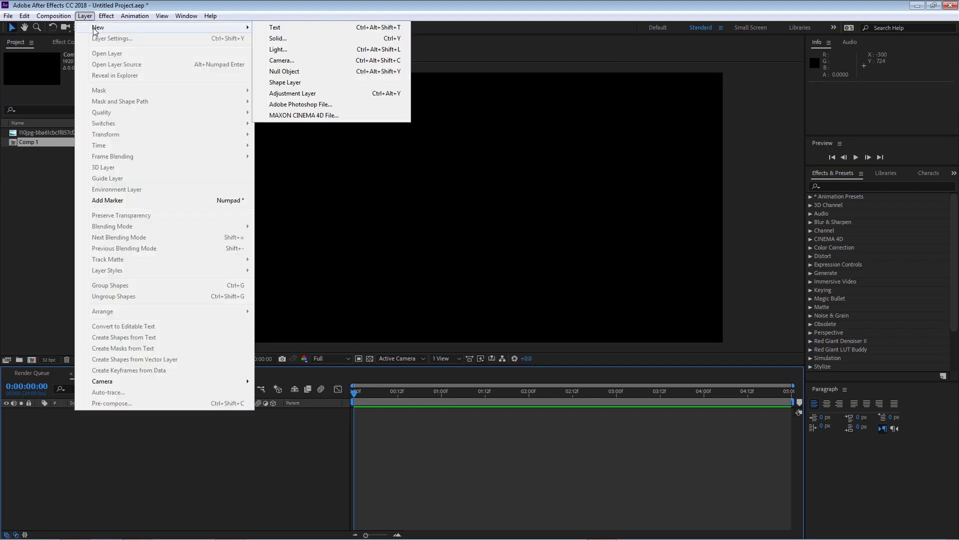
{"action": "left_click", "coordinate": [284, 39]}
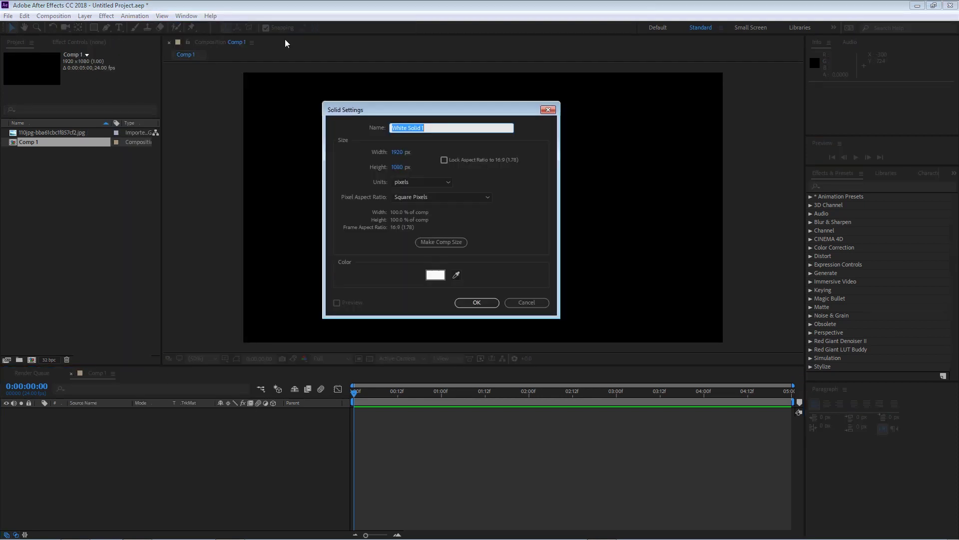
{"action": "left_click", "coordinate": [434, 276]}
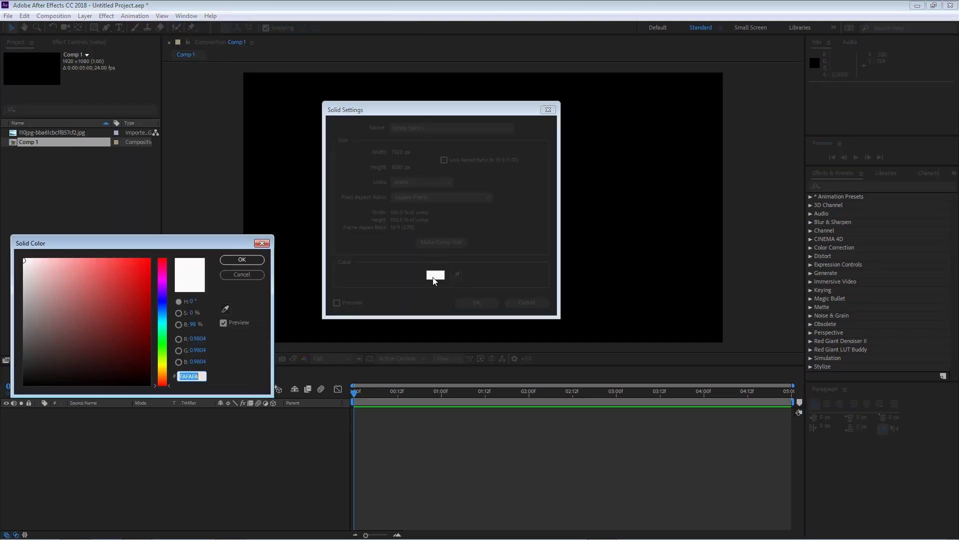
{"action": "left_click", "coordinate": [160, 302]}
{"action": "left_click", "coordinate": [88, 293]}
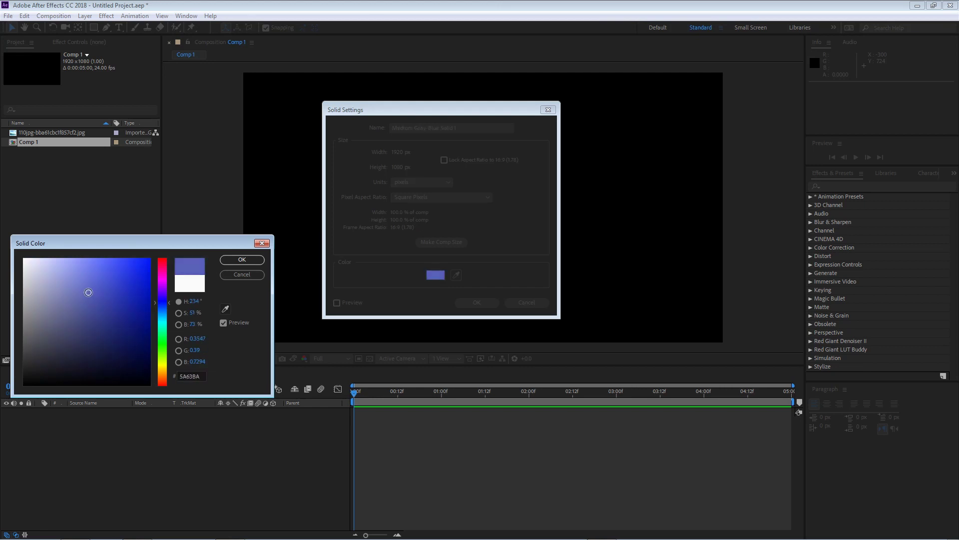
{"action": "left_click", "coordinate": [242, 260]}
{"action": "left_click", "coordinate": [476, 302]}
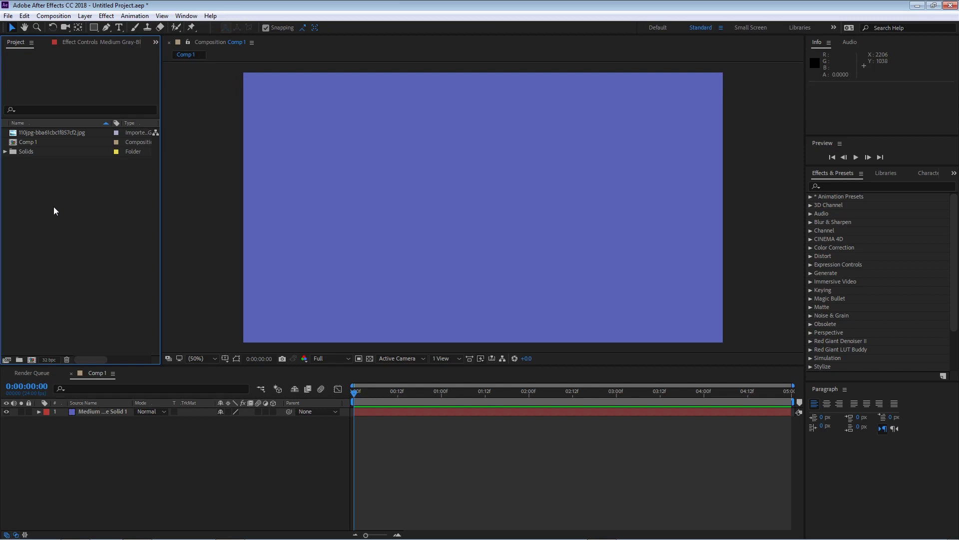
Step: Add the building JPG as the top layer and scale it down to 47%
{"action": "left_click", "coordinate": [32, 132]}
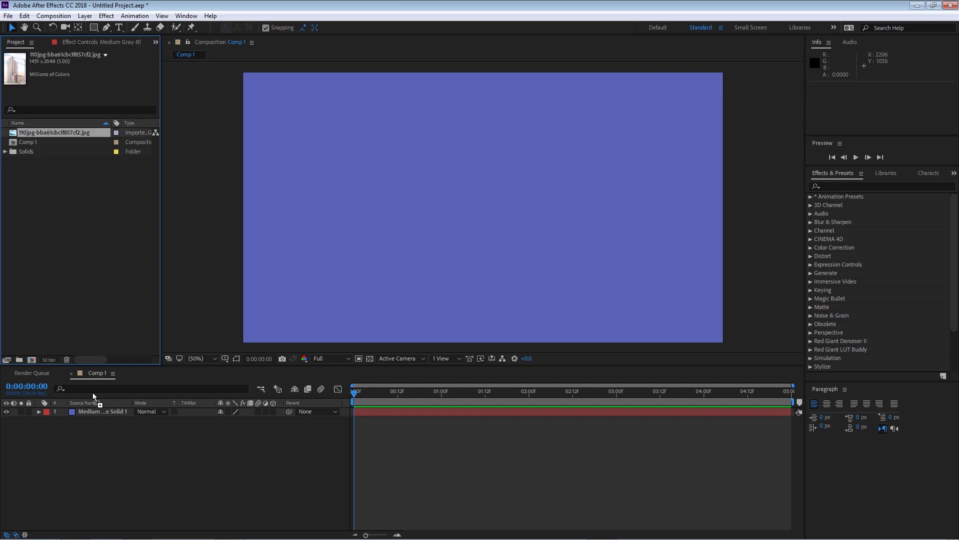
{"action": "left_click_drag", "start_coordinate": [96, 412], "coordinate": [121, 420]}
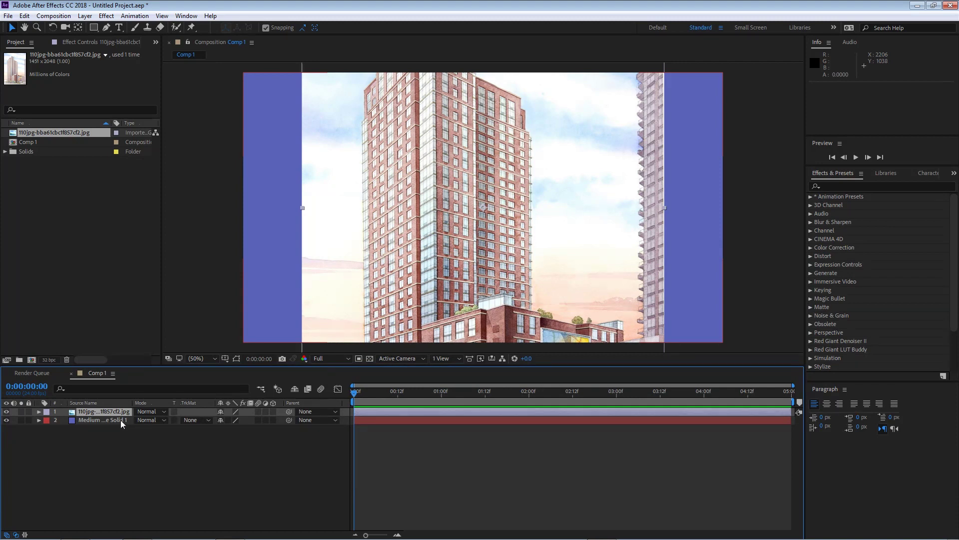
{"action": "key", "text": "s"}
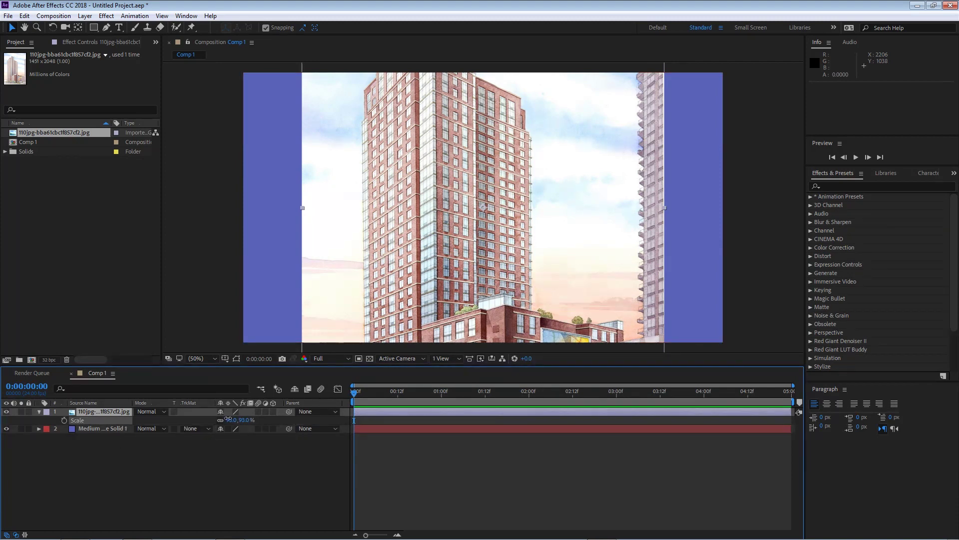
{"action": "left_click_drag", "start_coordinate": [227, 420], "coordinate": [206, 420]}
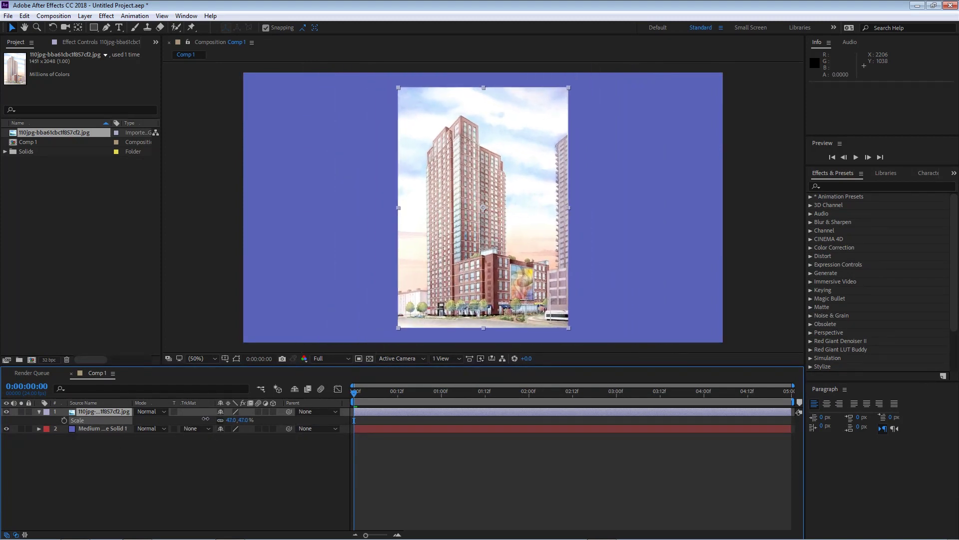
{"action": "left_click", "coordinate": [225, 444]}
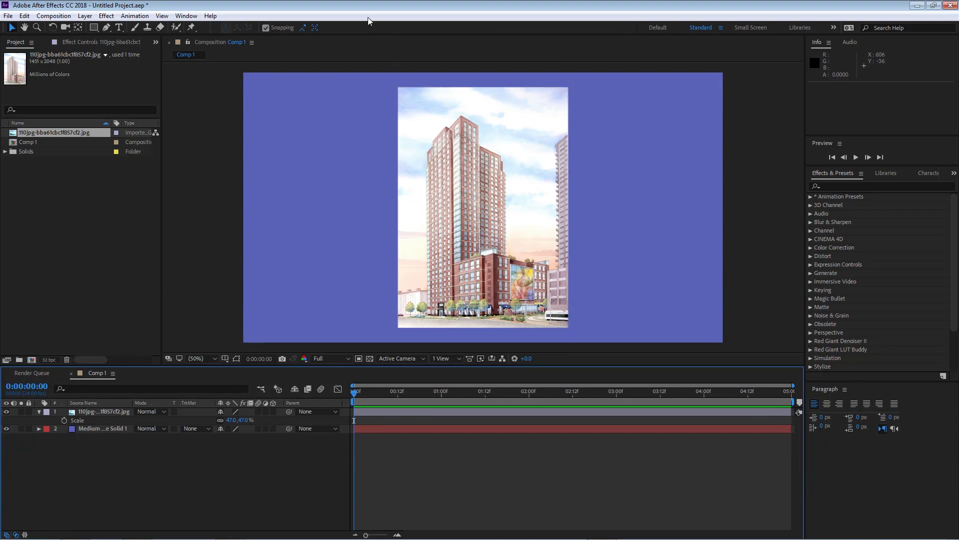
Step: With the Pen tool ready, zoom in on the building's upper-left edge and select its layer
{"action": "left_click", "coordinate": [105, 28]}
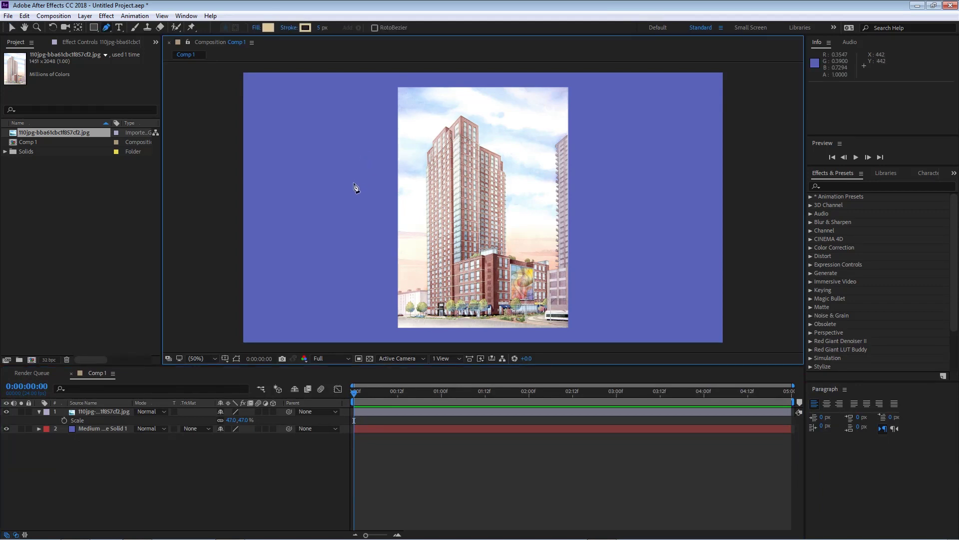
{"action": "scroll", "coordinate": [455, 189], "scroll_direction": "up", "scroll_amount": 1}
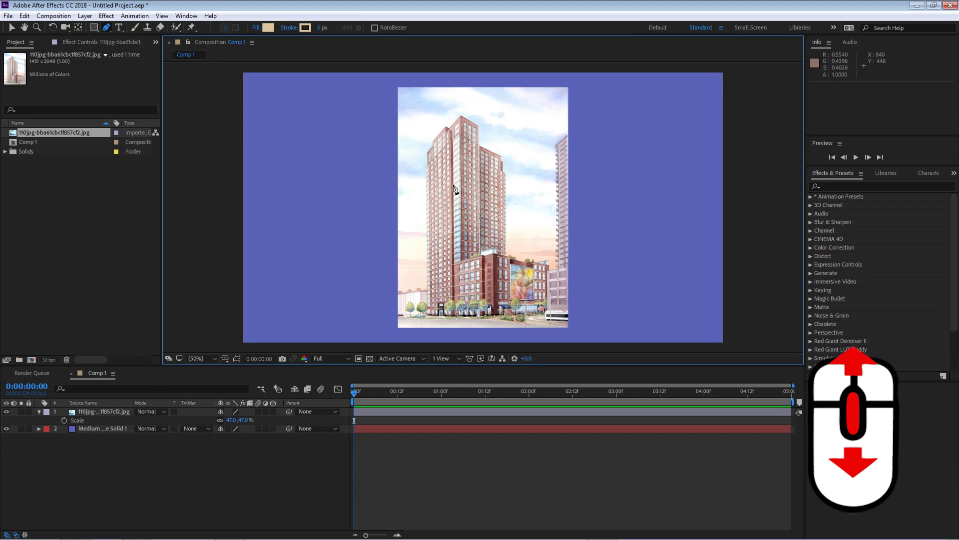
{"action": "scroll", "coordinate": [461, 185], "scroll_direction": "up", "scroll_amount": 6}
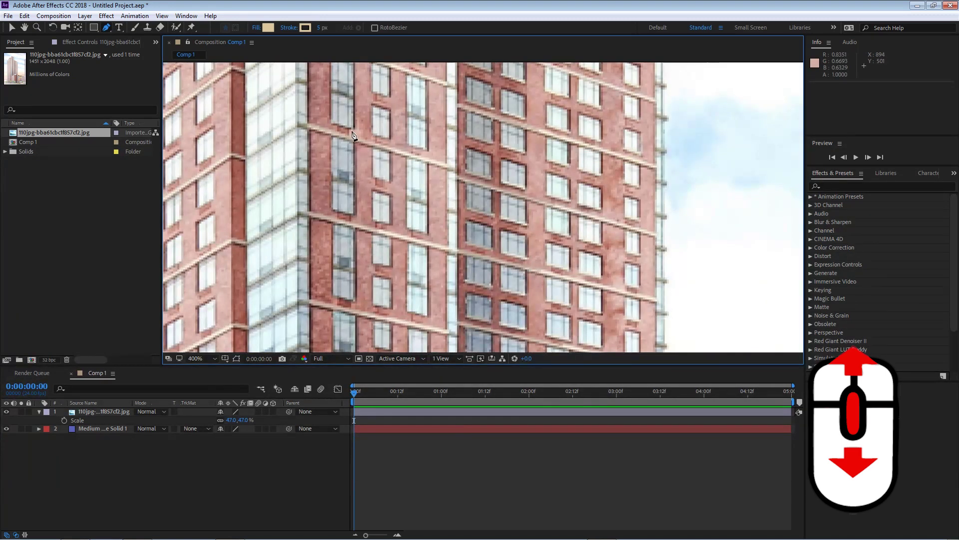
{"action": "left_click_drag", "start_coordinate": [367, 130], "coordinate": [529, 175]}
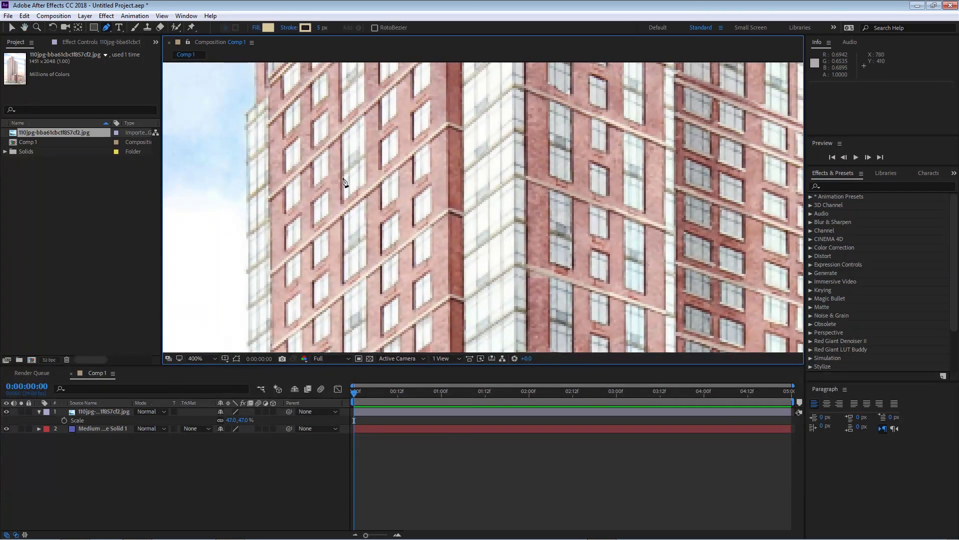
{"action": "left_click_drag", "start_coordinate": [335, 156], "coordinate": [409, 311]}
{"action": "key", "text": "g"}
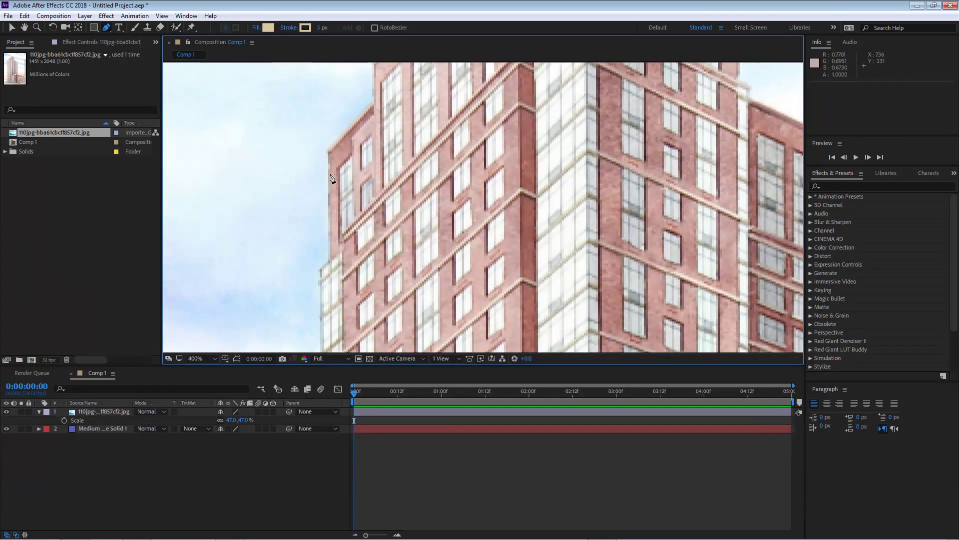
{"action": "key", "text": "s"}
{"action": "left_click", "coordinate": [118, 413]}
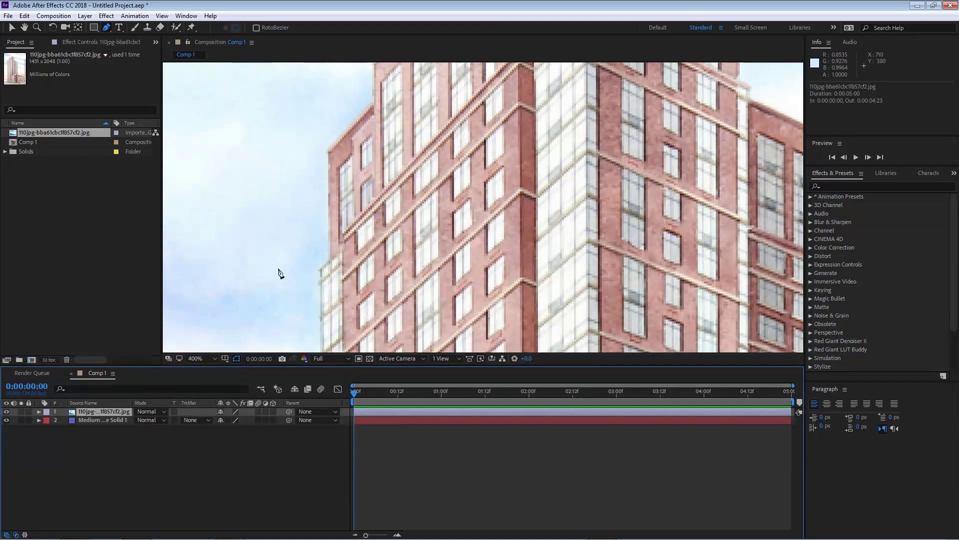
Step: Trace mask points from the building's upper-left edge down its left side to the base
{"action": "left_click", "coordinate": [326, 147]}
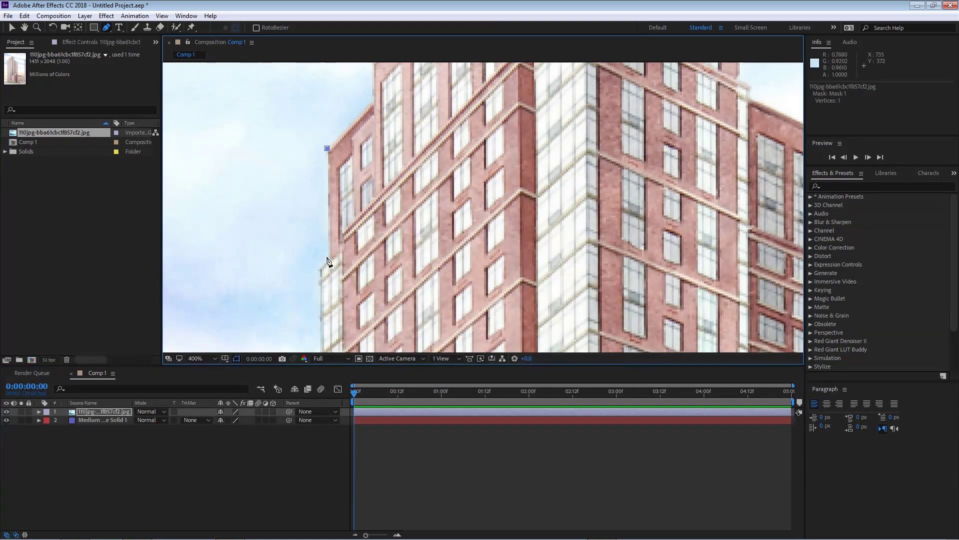
{"action": "left_click", "coordinate": [326, 266]}
{"action": "left_click", "coordinate": [317, 278]}
{"action": "key", "text": "space"}
{"action": "left_click_drag", "start_coordinate": [351, 299], "coordinate": [370, 263]}
{"action": "key", "text": "space"}
{"action": "key", "text": "space"}
{"action": "left_click_drag", "start_coordinate": [402, 298], "coordinate": [458, 48]}
{"action": "left_click_drag", "start_coordinate": [430, 310], "coordinate": [427, 150]}
{"action": "left_click_drag", "start_coordinate": [427, 280], "coordinate": [427, 149]}
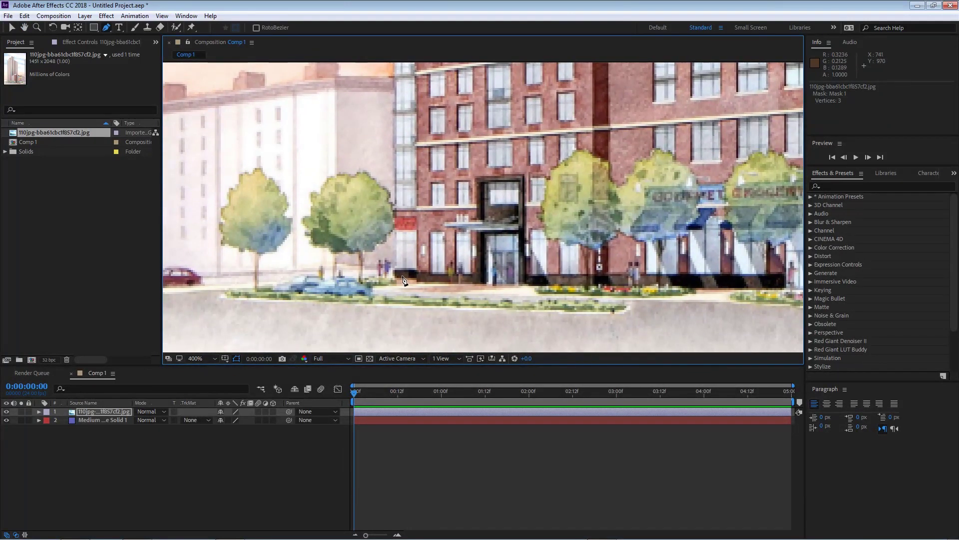
{"action": "left_click", "coordinate": [394, 276]}
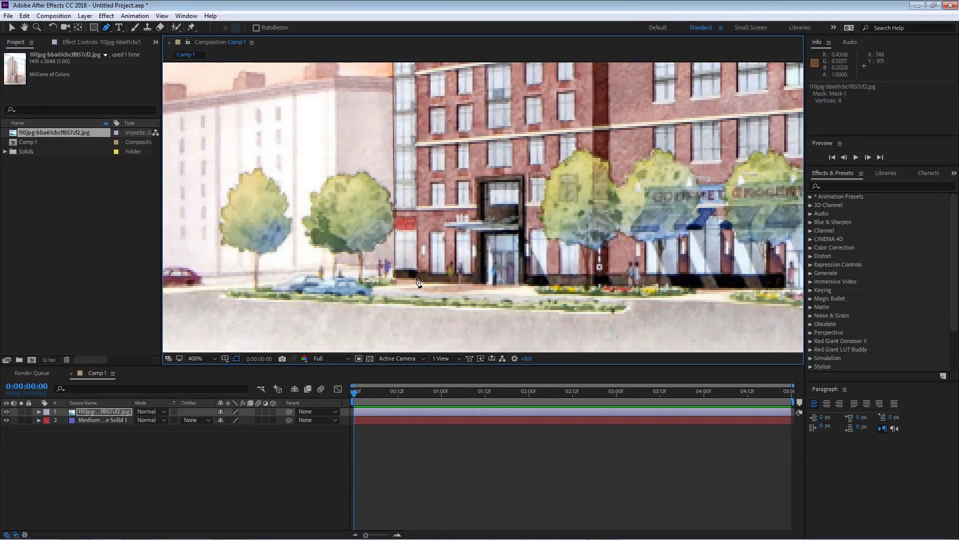
{"action": "left_click", "coordinate": [492, 285]}
{"action": "left_click_drag", "start_coordinate": [509, 283], "coordinate": [433, 271]}
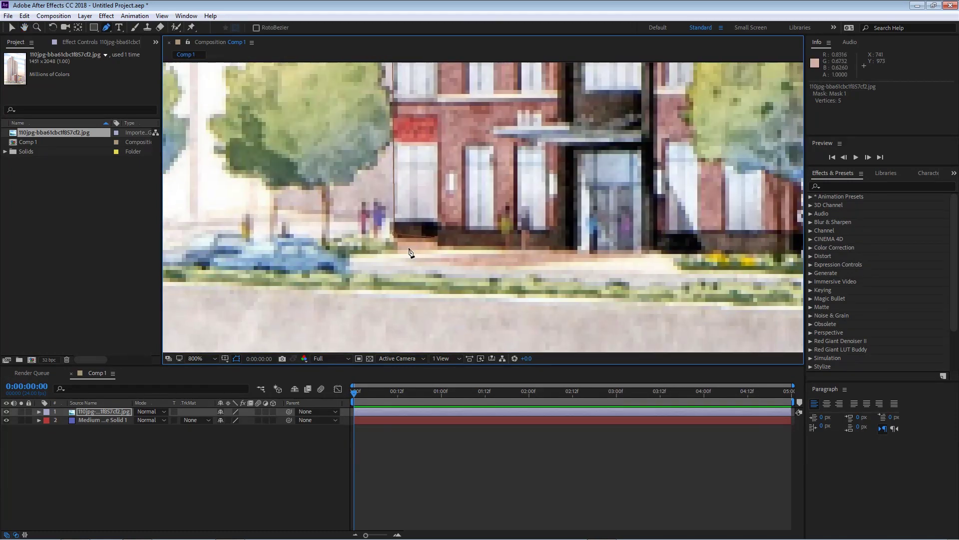
Step: Finish the outline along the storefront base and close Mask 1 at its starting point
{"action": "scroll", "coordinate": [452, 245], "scroll_direction": "up", "scroll_amount": 1}
{"action": "scroll", "coordinate": [456, 270], "scroll_direction": "up", "scroll_amount": 1}
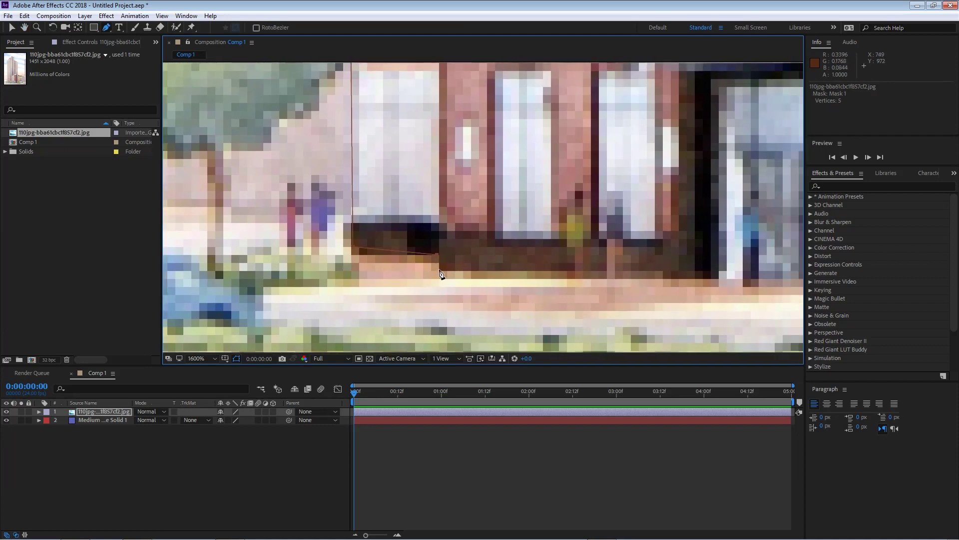
{"action": "left_click", "coordinate": [439, 270]}
{"action": "scroll", "coordinate": [493, 256], "scroll_direction": "right", "scroll_amount": 4}
{"action": "scroll", "coordinate": [550, 274], "scroll_direction": "down", "scroll_amount": 3}
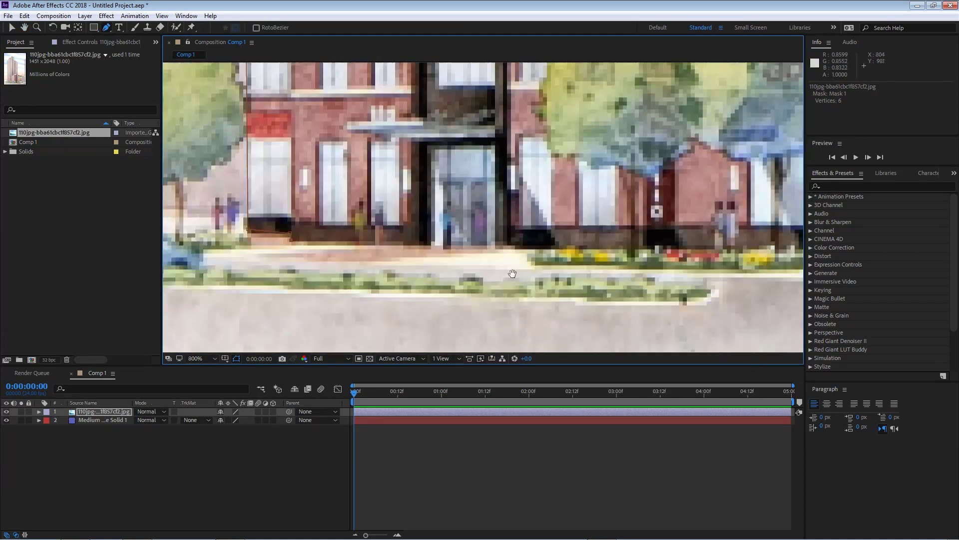
{"action": "scroll", "coordinate": [550, 275], "scroll_direction": "up", "scroll_amount": 2}
{"action": "scroll", "coordinate": [574, 274], "scroll_direction": "down", "scroll_amount": 2}
{"action": "scroll", "coordinate": [549, 278], "scroll_direction": "up", "scroll_amount": 1}
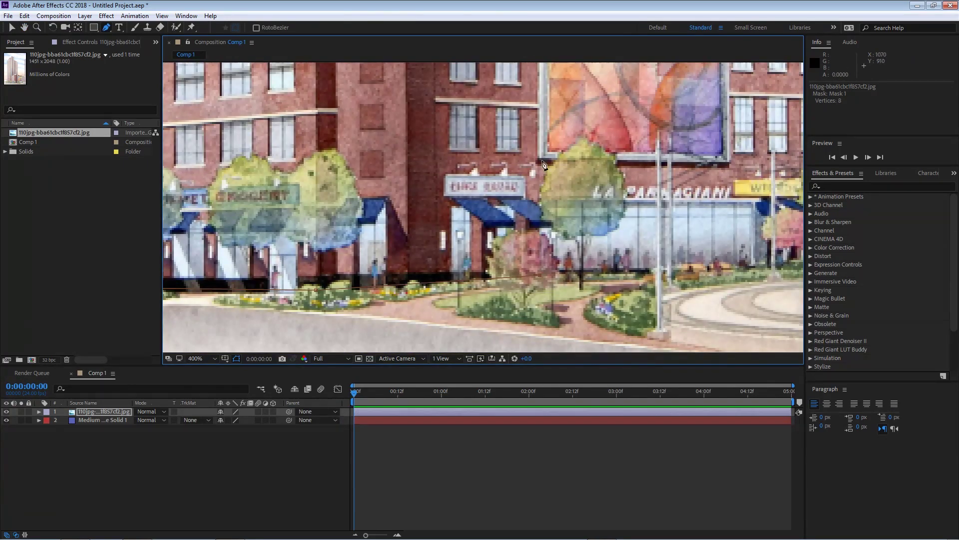
{"action": "scroll", "coordinate": [479, 200], "scroll_direction": "up", "scroll_amount": 5}
{"action": "scroll", "coordinate": [432, 170], "scroll_direction": "up", "scroll_amount": 1}
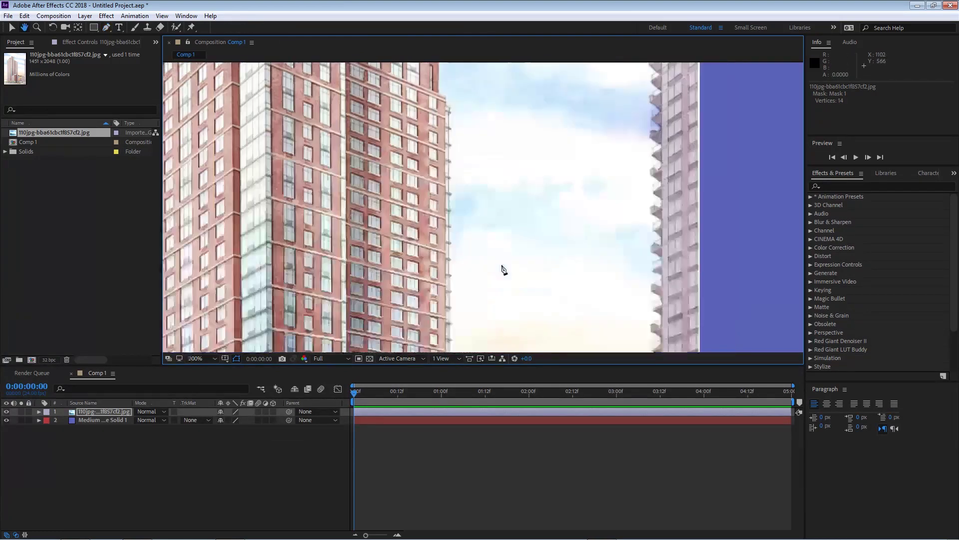
{"action": "scroll", "coordinate": [503, 268], "scroll_direction": "up", "scroll_amount": 3}
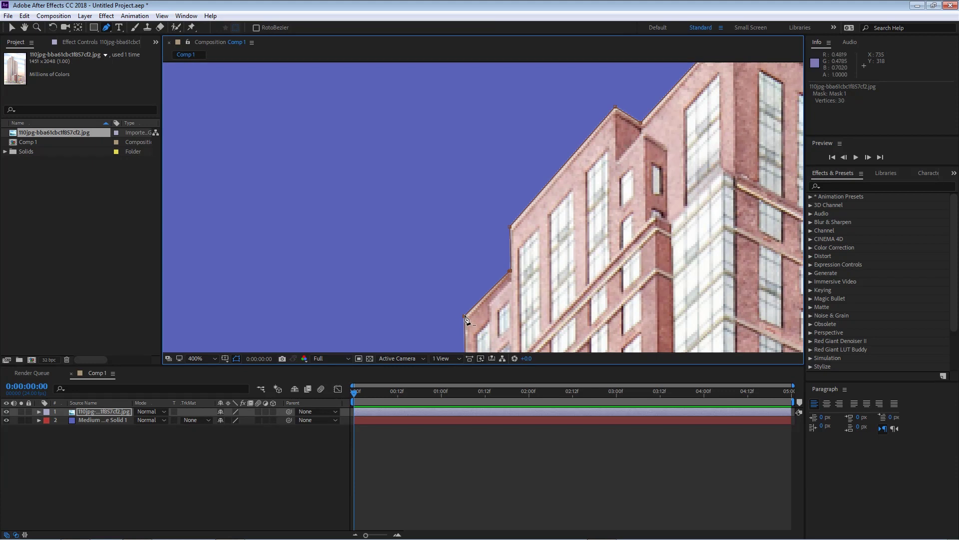
{"action": "key", "text": "ctrl+z"}
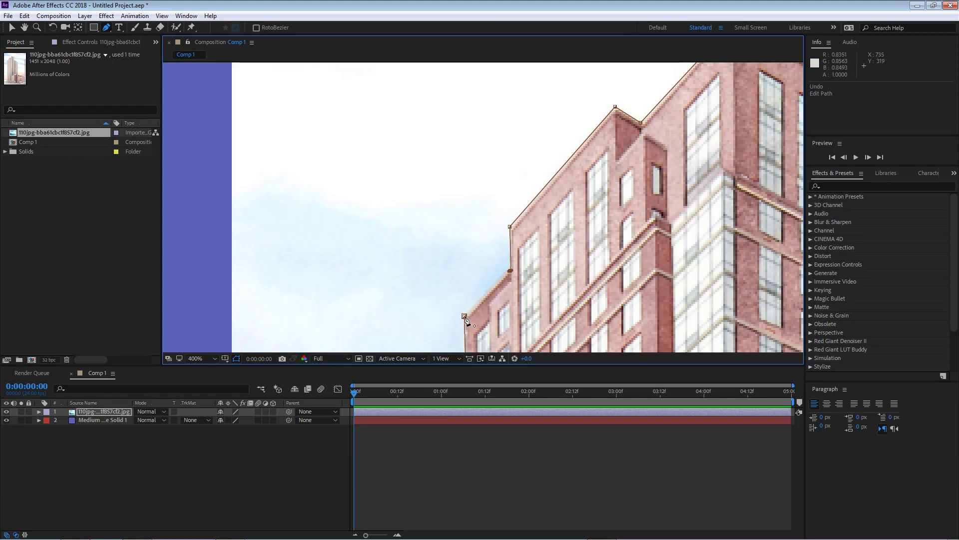
{"action": "left_click", "coordinate": [465, 317]}
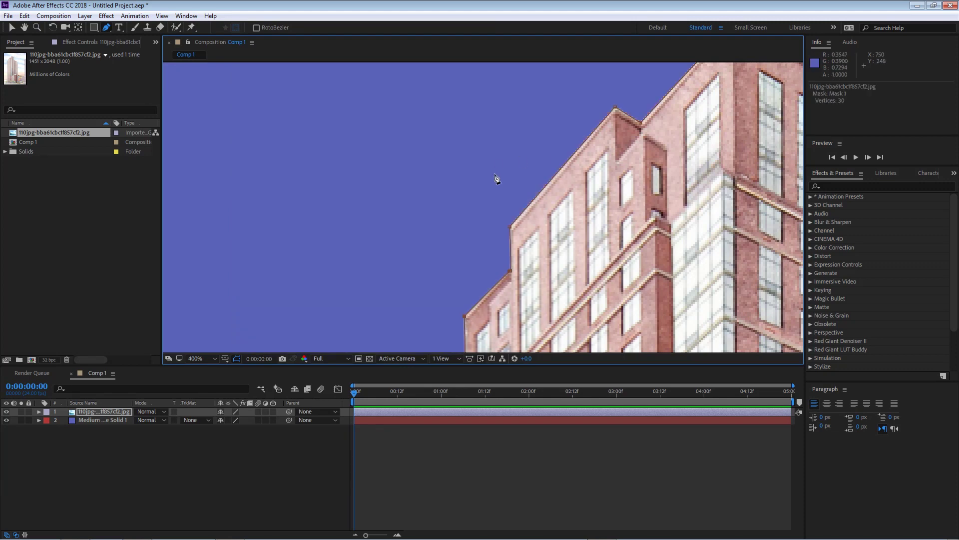
{"action": "key", "text": "alt+slash"}
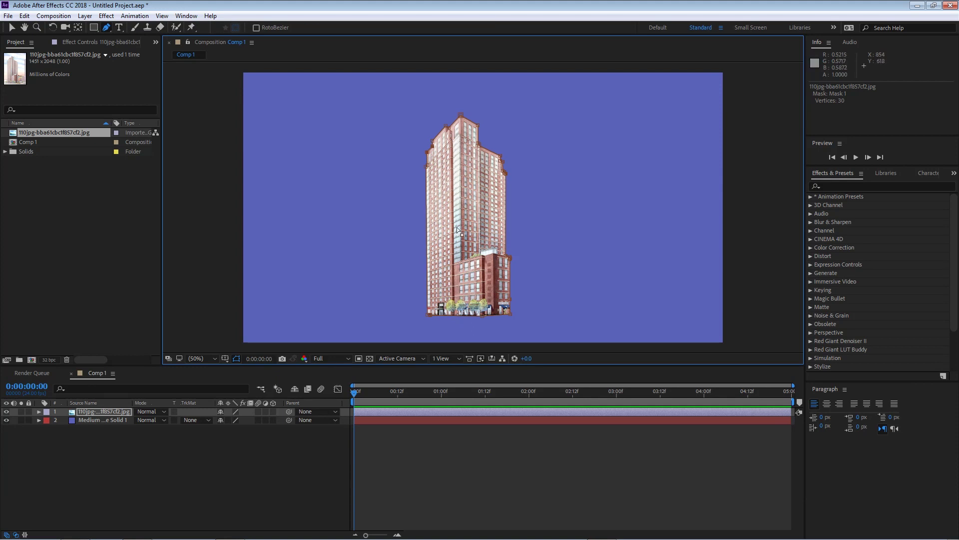
Step: Return to the Selection tool to view the cut-out tower on the blue solid
{"action": "key", "text": "v"}
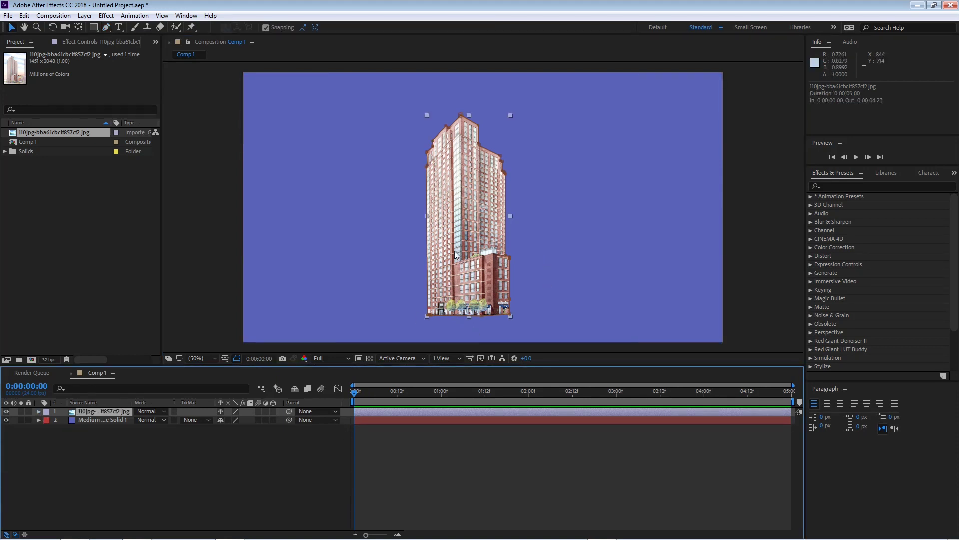
Step: Expand the building layer's Masks group to reveal Mask 1's properties
{"action": "left_click", "coordinate": [39, 412]}
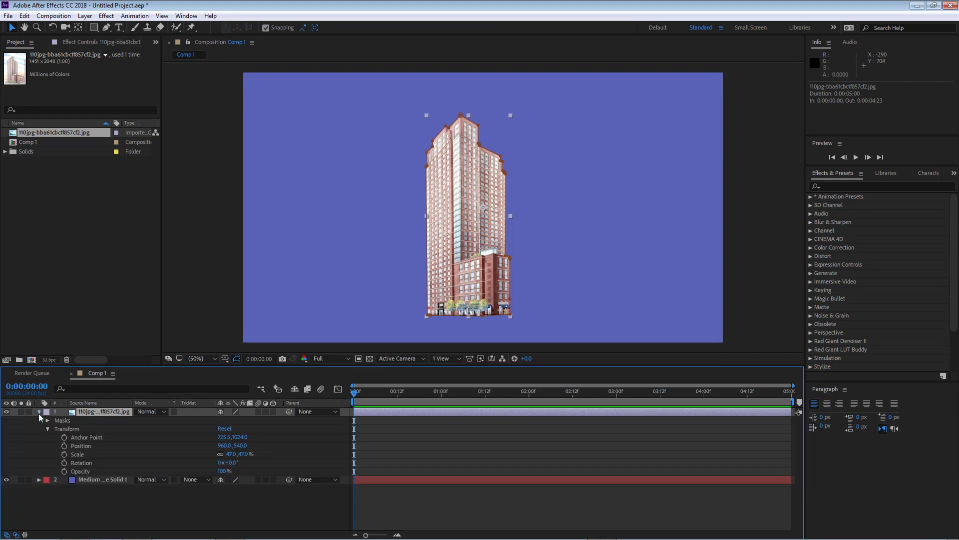
{"action": "left_click", "coordinate": [67, 430]}
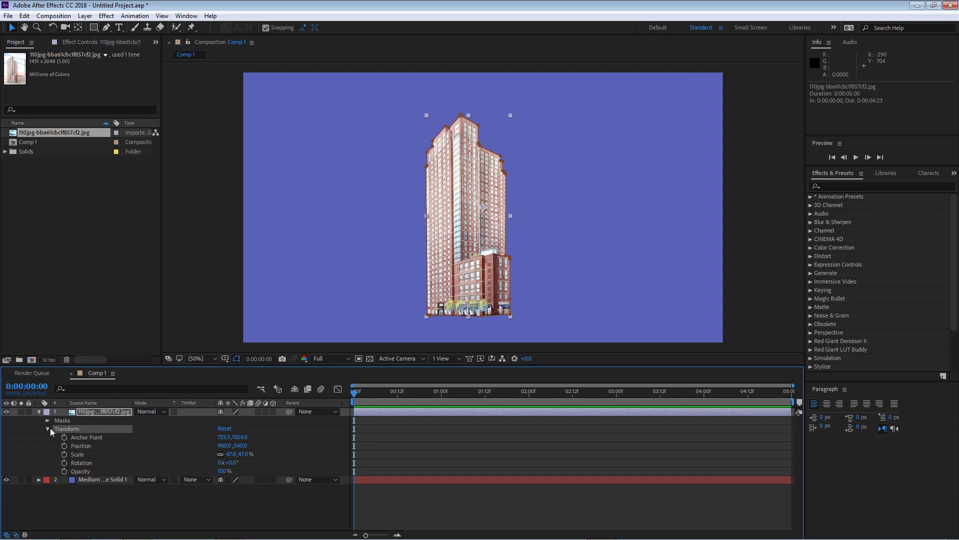
{"action": "left_click", "coordinate": [46, 428]}
{"action": "left_click", "coordinate": [46, 420]}
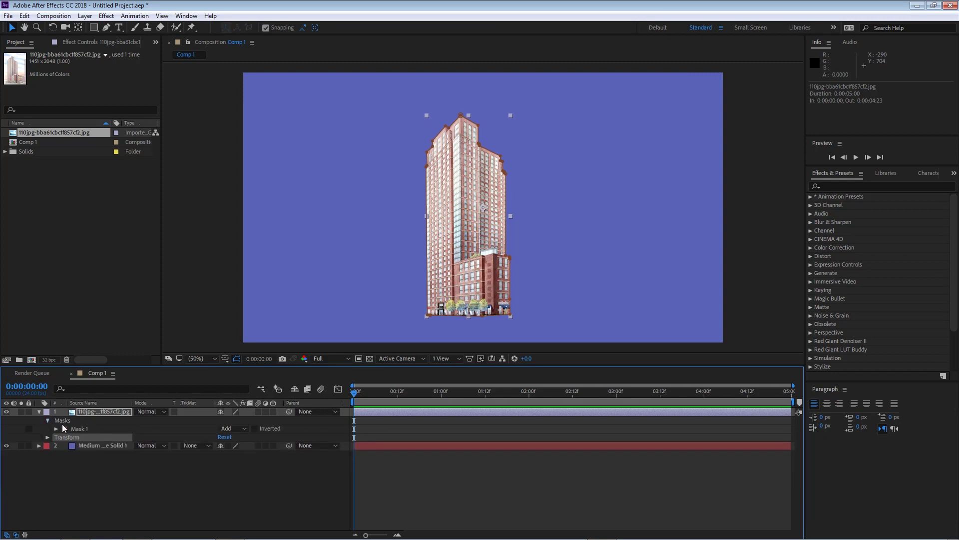
{"action": "left_click", "coordinate": [77, 428]}
{"action": "left_click", "coordinate": [55, 428]}
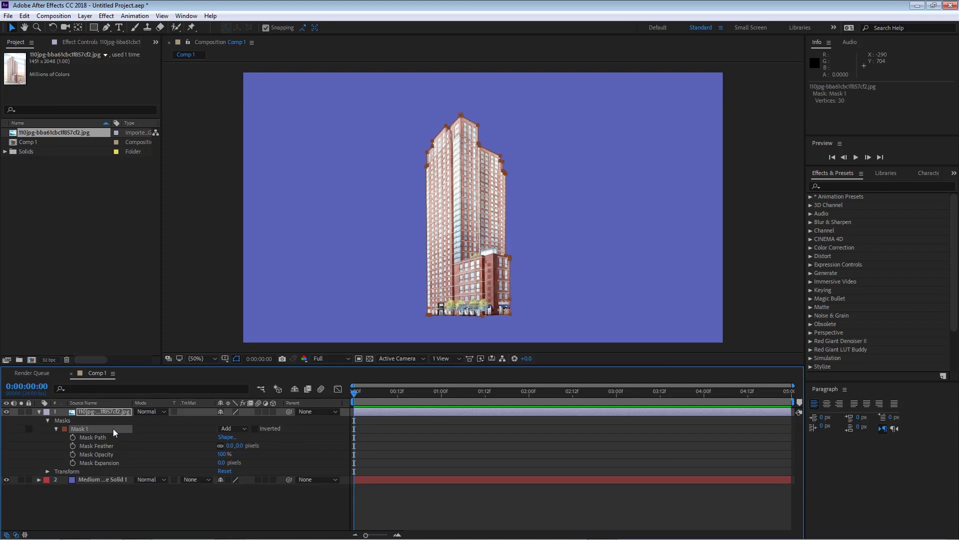
Step: Try Mask 1 in Subtract mode, then set it back to Add
{"action": "left_click", "coordinate": [239, 428]}
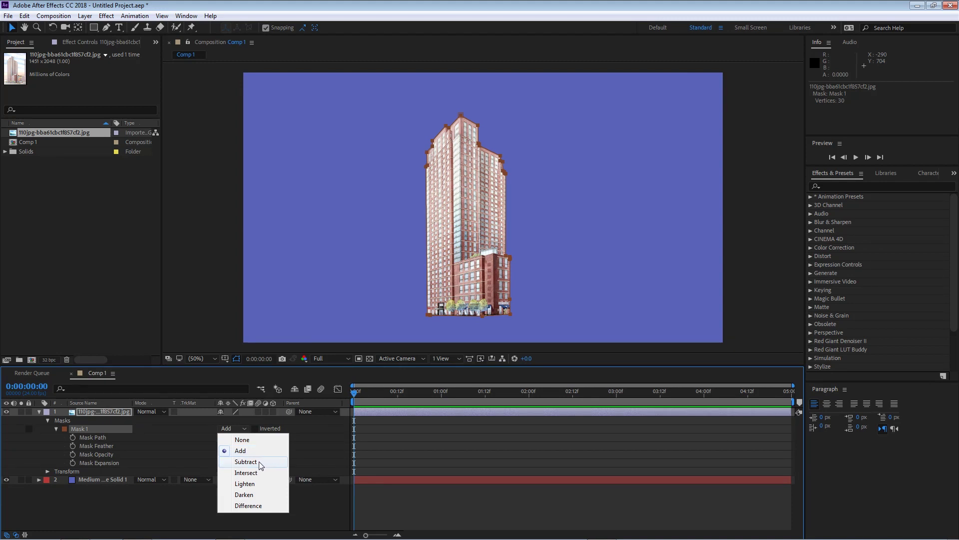
{"action": "left_click", "coordinate": [259, 460]}
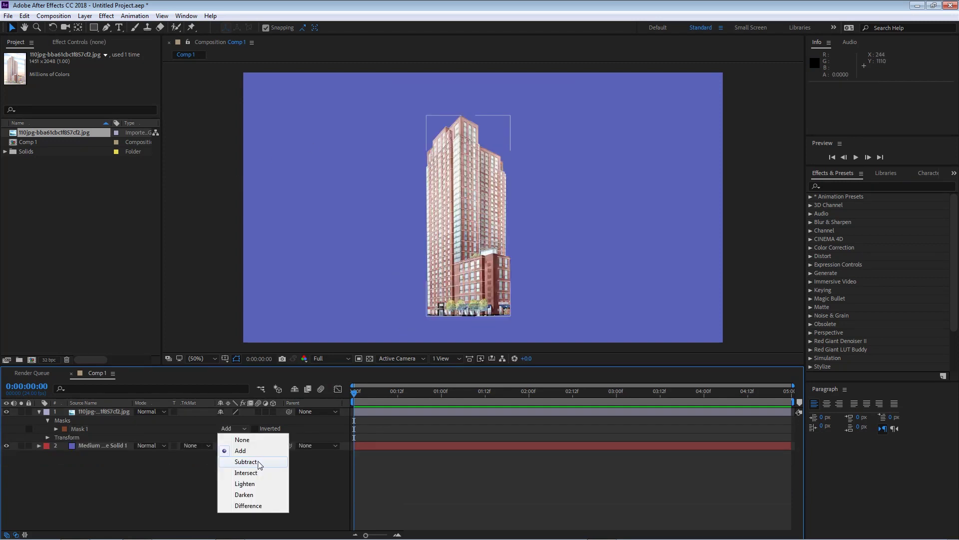
{"action": "left_click", "coordinate": [253, 454]}
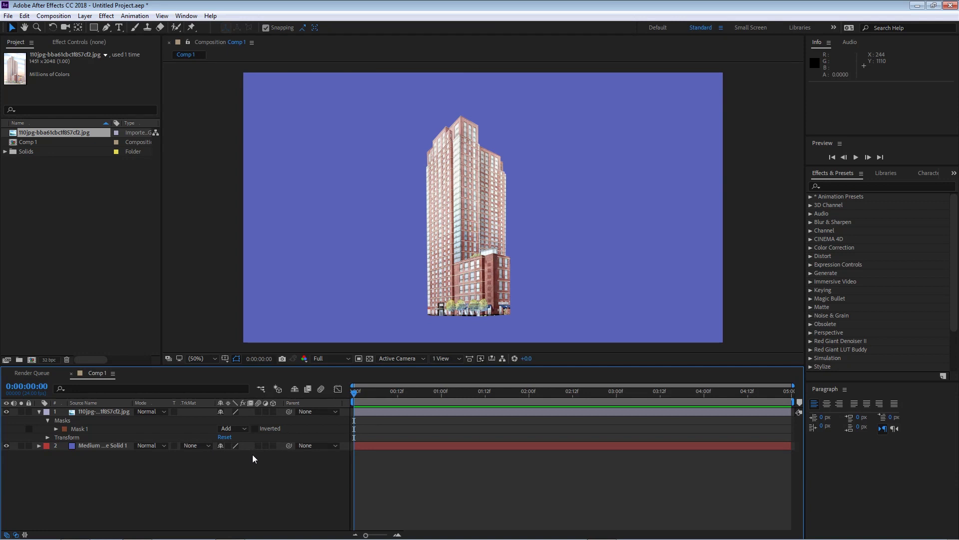
{"action": "left_click", "coordinate": [239, 428]}
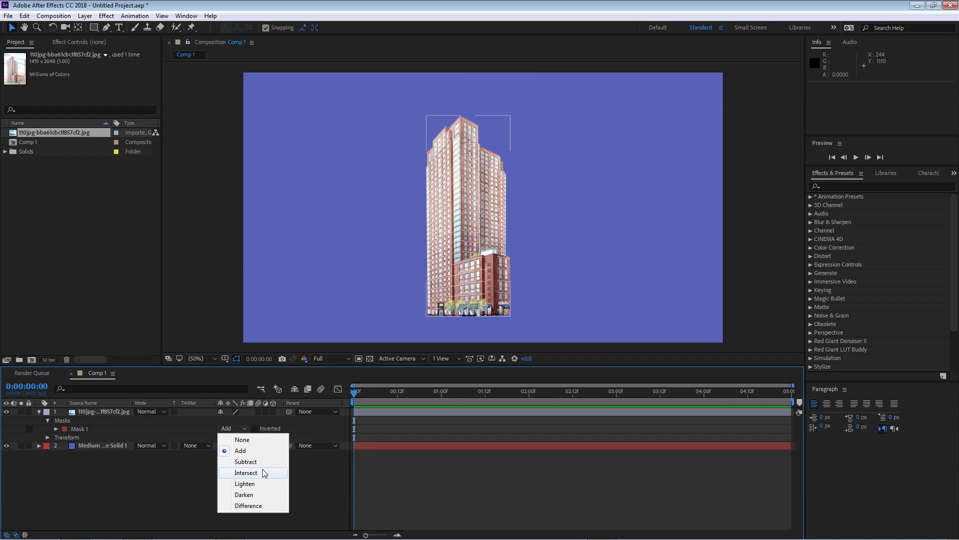
Step: Draw a diamond-shaped Mask 2 through the middle of the building
{"action": "left_click", "coordinate": [104, 29]}
{"action": "left_click", "coordinate": [104, 29]}
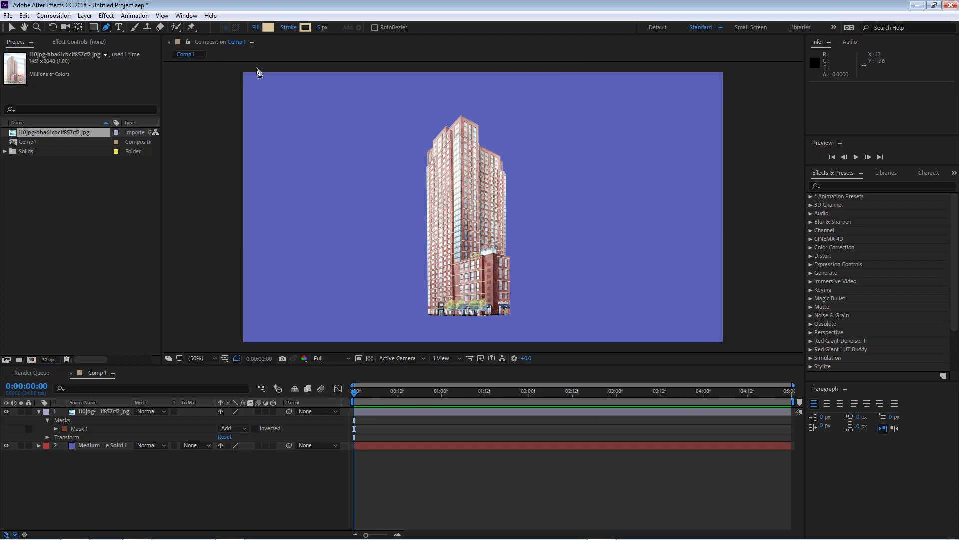
{"action": "left_click", "coordinate": [101, 412]}
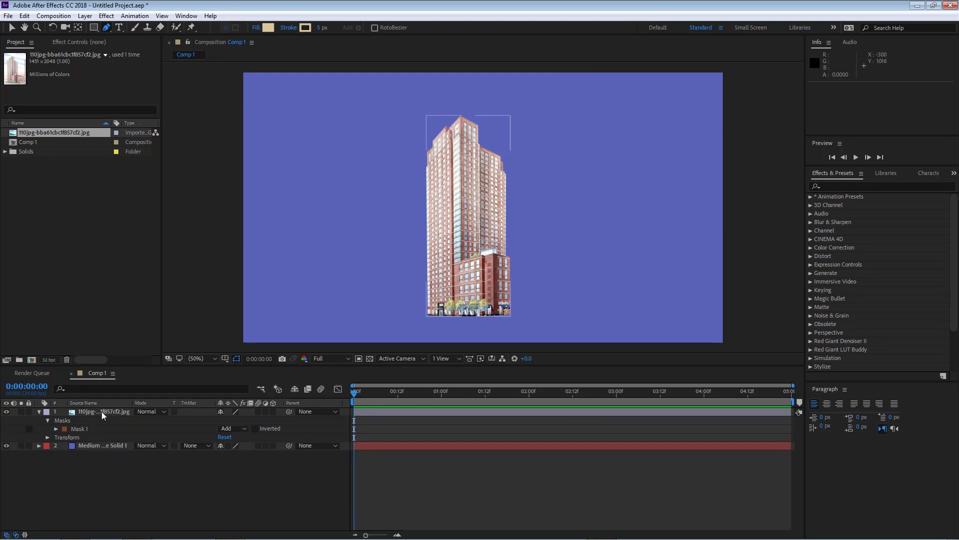
{"action": "left_click", "coordinate": [451, 174]}
{"action": "left_click", "coordinate": [437, 201]}
{"action": "double_click", "coordinate": [486, 210]}
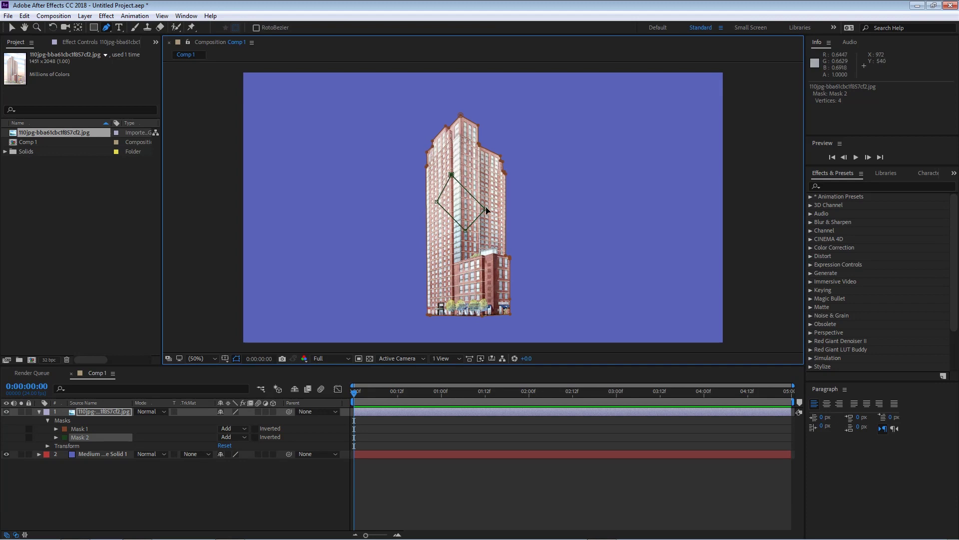
{"action": "scroll", "coordinate": [487, 212], "scroll_direction": "up", "scroll_amount": 4}
{"action": "left_click_drag", "start_coordinate": [507, 232], "coordinate": [517, 236]}
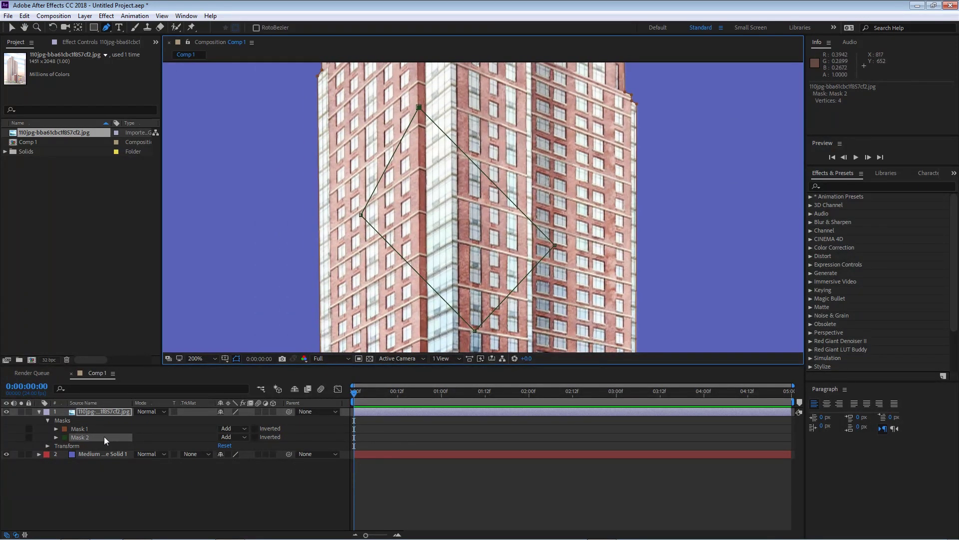
Step: Set Mask 2's mode to Subtract to cut the diamond hole, viewing at 100%
{"action": "left_click", "coordinate": [230, 437]}
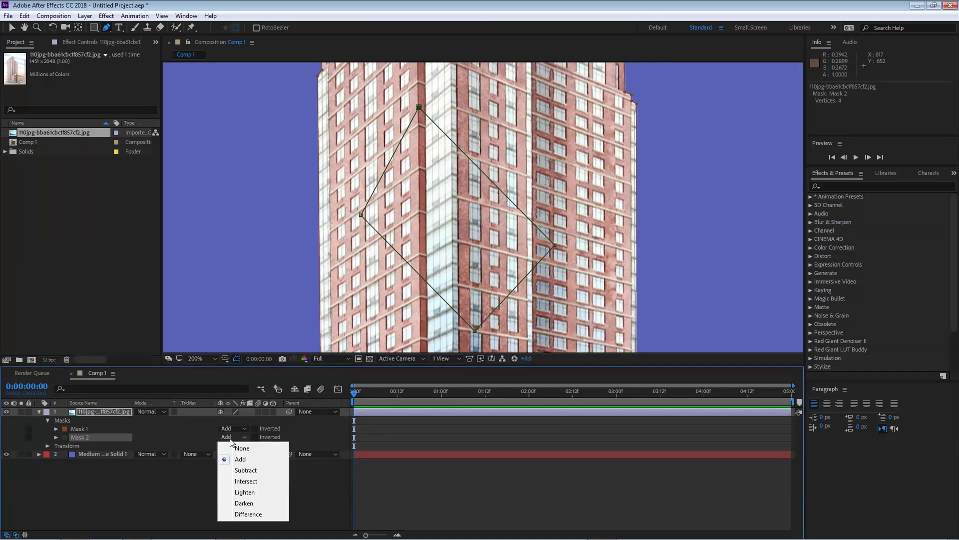
{"action": "left_click", "coordinate": [255, 470]}
{"action": "key", "text": "comma"}
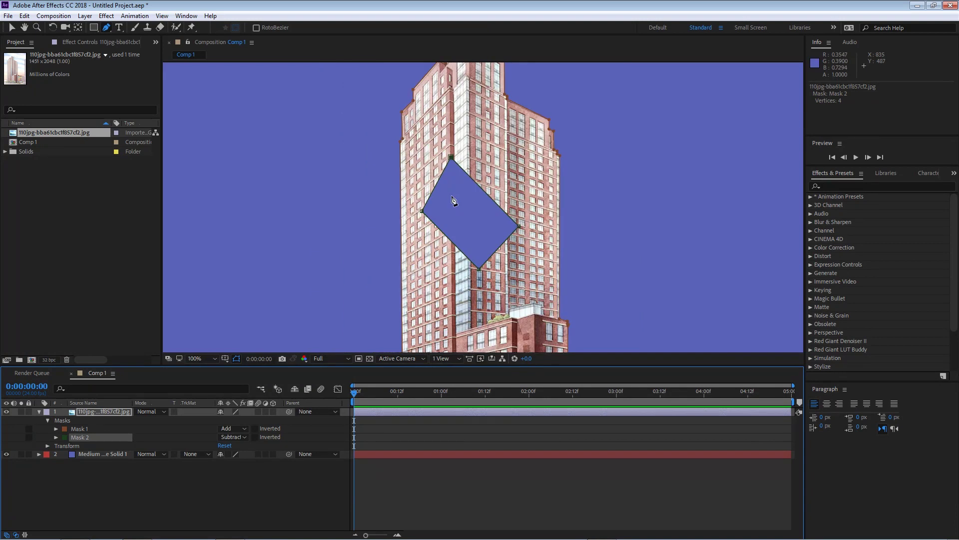
{"action": "left_click", "coordinate": [242, 437]}
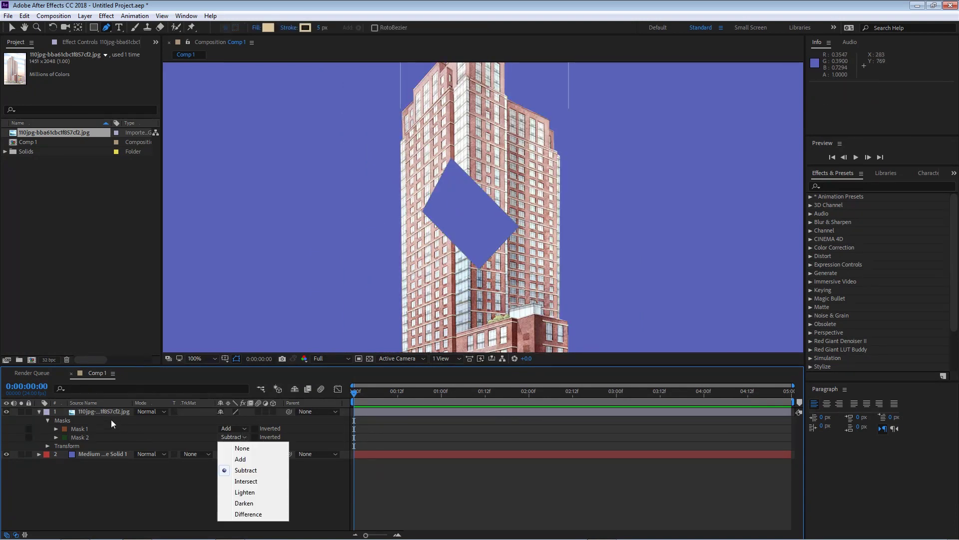
{"action": "left_click", "coordinate": [105, 413]}
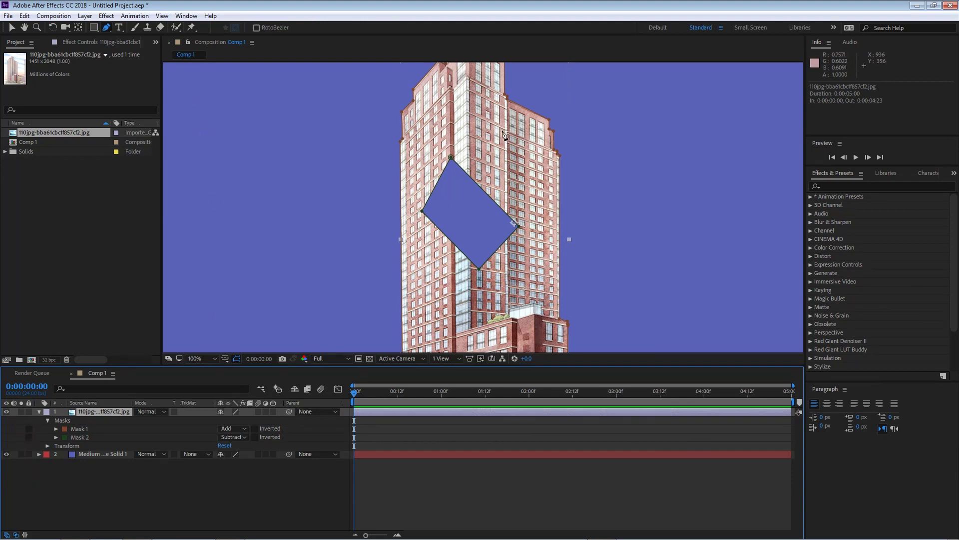
Step: Draw a four-point band-shaped Mask 3 across the building and try it in Intersect mode
{"action": "left_click", "coordinate": [512, 134]}
{"action": "left_click", "coordinate": [420, 254]}
{"action": "left_click", "coordinate": [439, 286]}
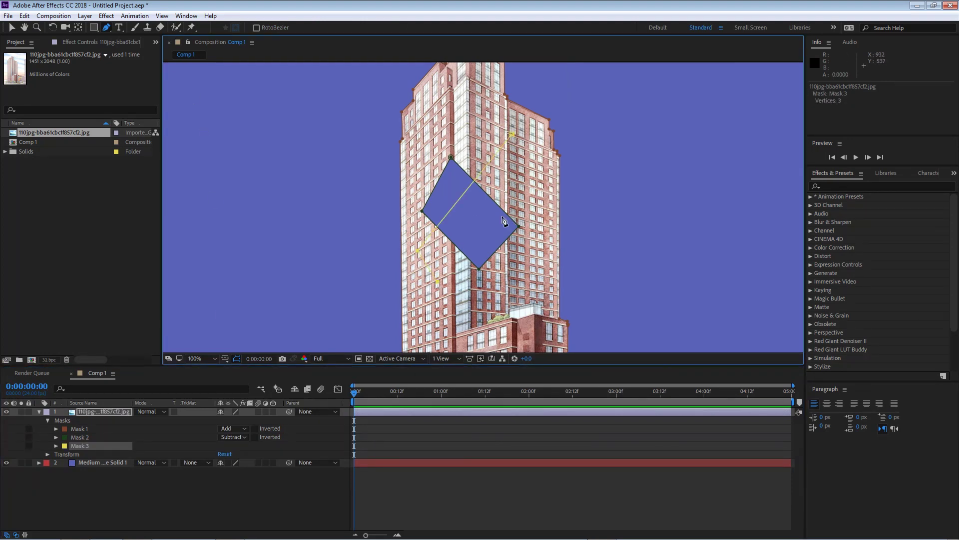
{"action": "left_click", "coordinate": [527, 190]}
{"action": "left_click", "coordinate": [512, 134]}
{"action": "left_click", "coordinate": [240, 495]}
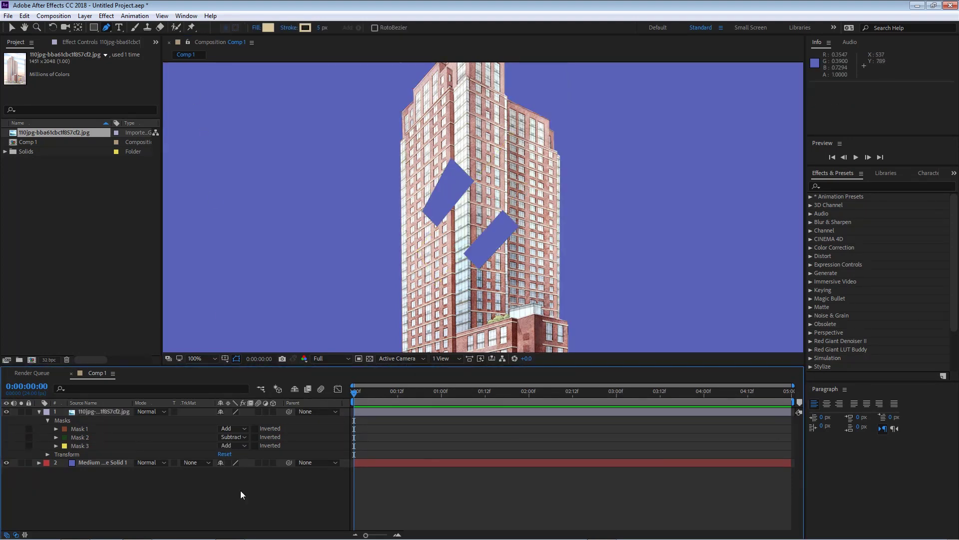
{"action": "left_click", "coordinate": [100, 437]}
{"action": "key", "text": "v"}
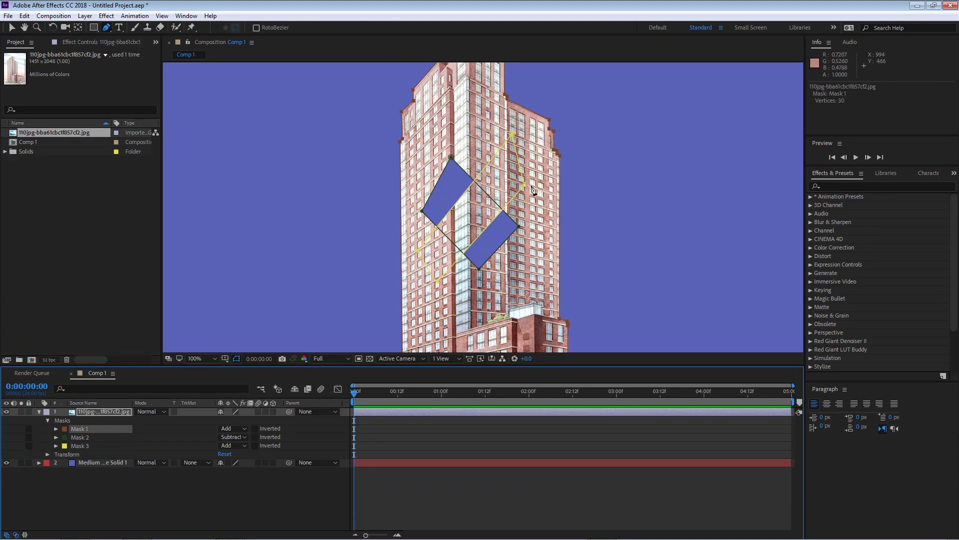
{"action": "left_click", "coordinate": [525, 186]}
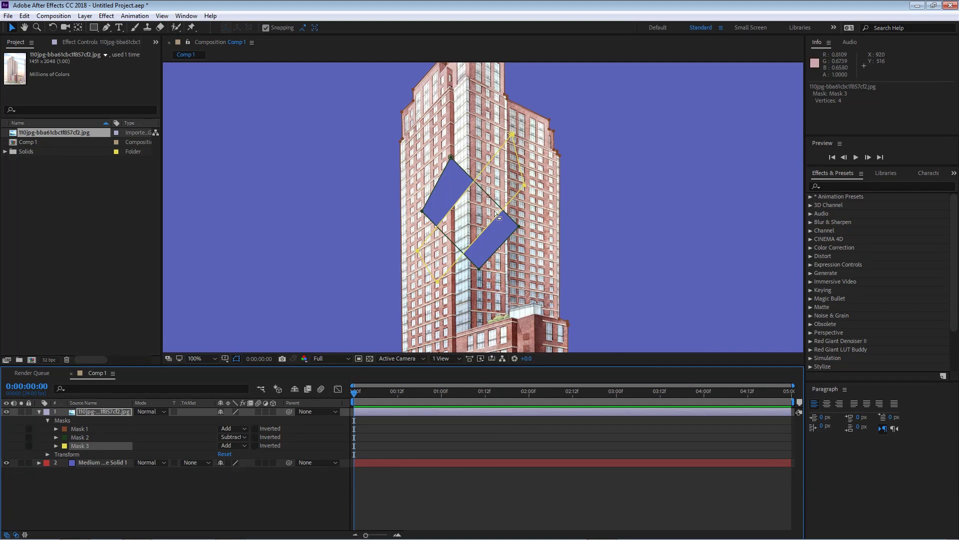
{"action": "left_click", "coordinate": [238, 446]}
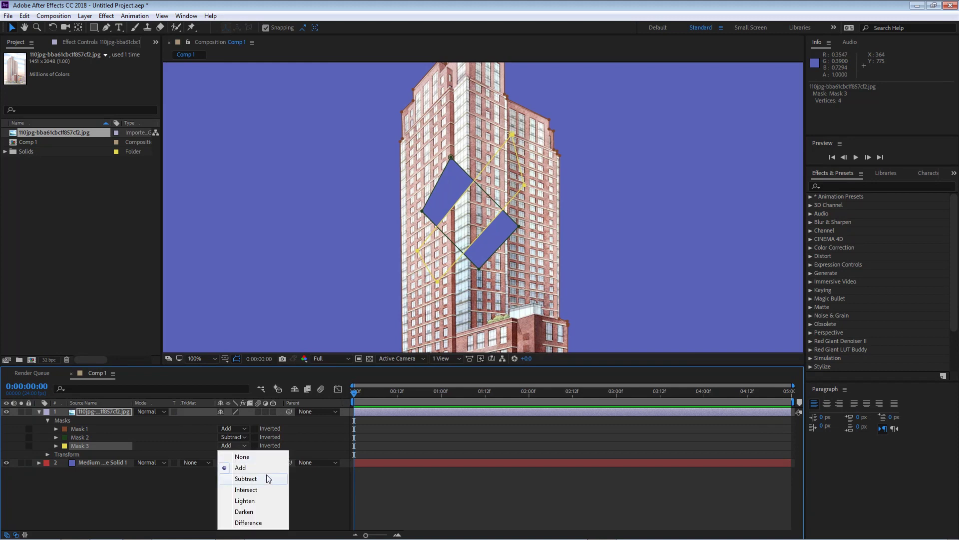
{"action": "left_click", "coordinate": [256, 489]}
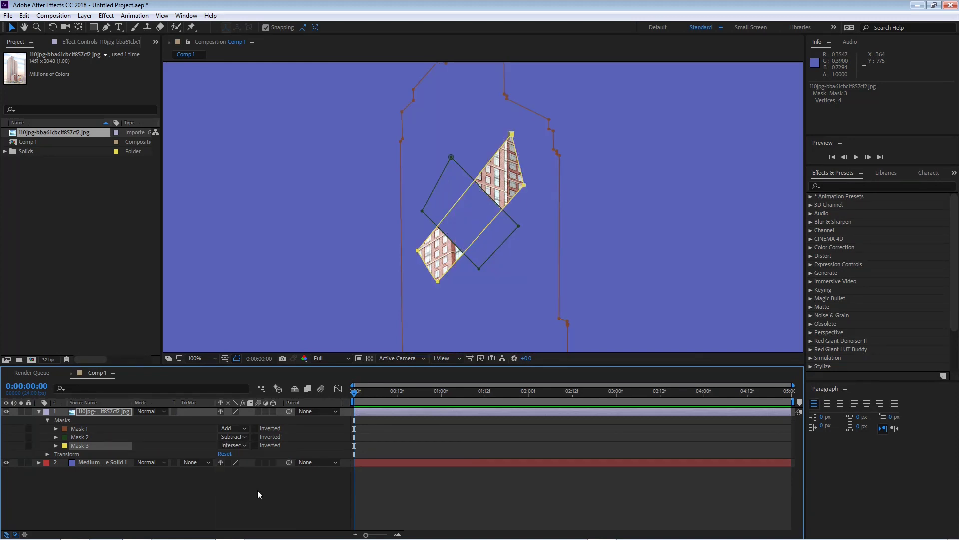
{"action": "left_click", "coordinate": [310, 502]}
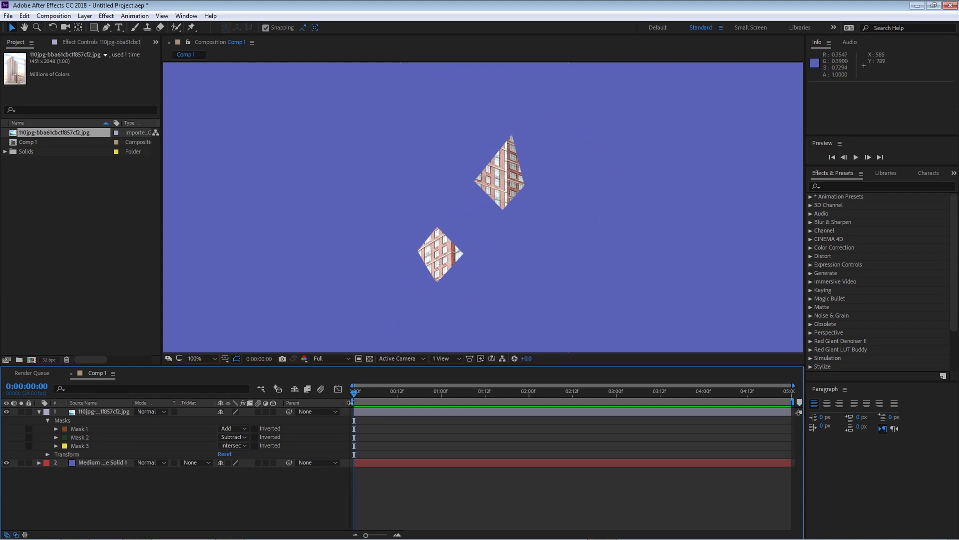
Step: Toggle Inverted on Masks 3, 1 and 2 back off, then set Mask 3's mode to None
{"action": "left_click", "coordinate": [255, 445]}
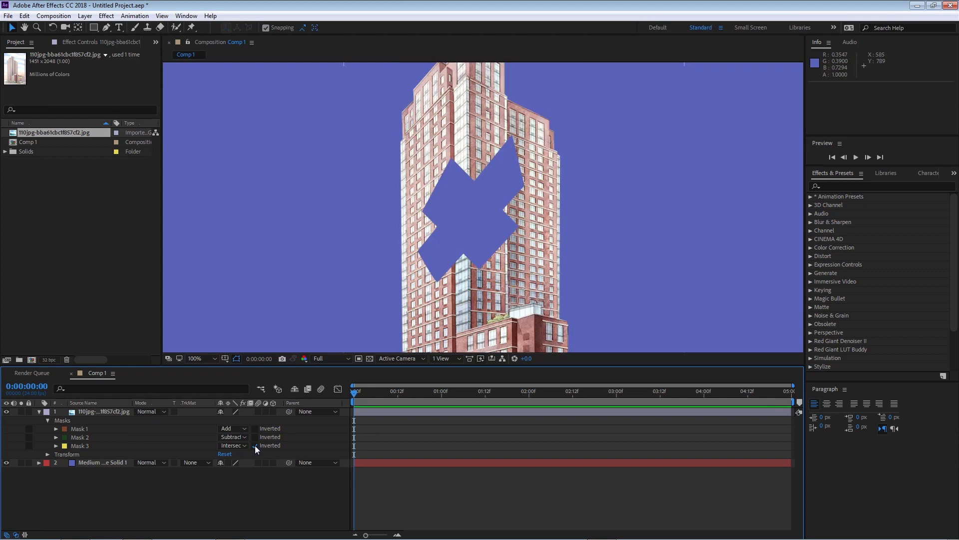
{"action": "left_click", "coordinate": [255, 445]}
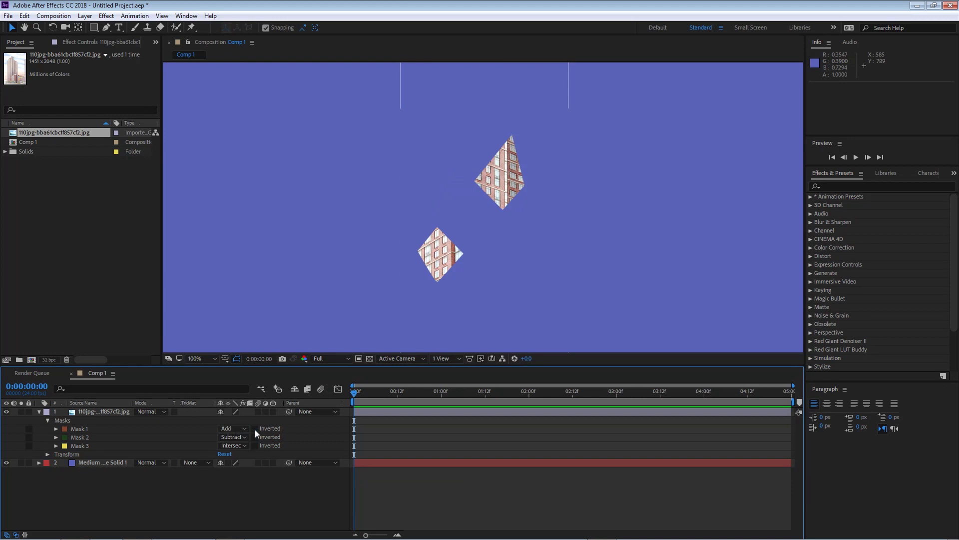
{"action": "left_click", "coordinate": [255, 428]}
{"action": "left_click", "coordinate": [255, 429]}
{"action": "left_click", "coordinate": [256, 436]}
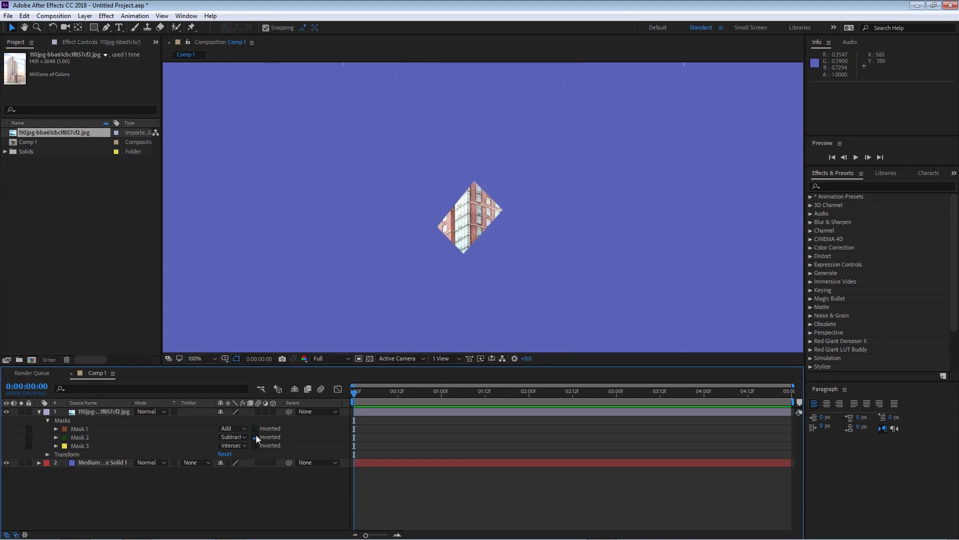
{"action": "left_click", "coordinate": [255, 436]}
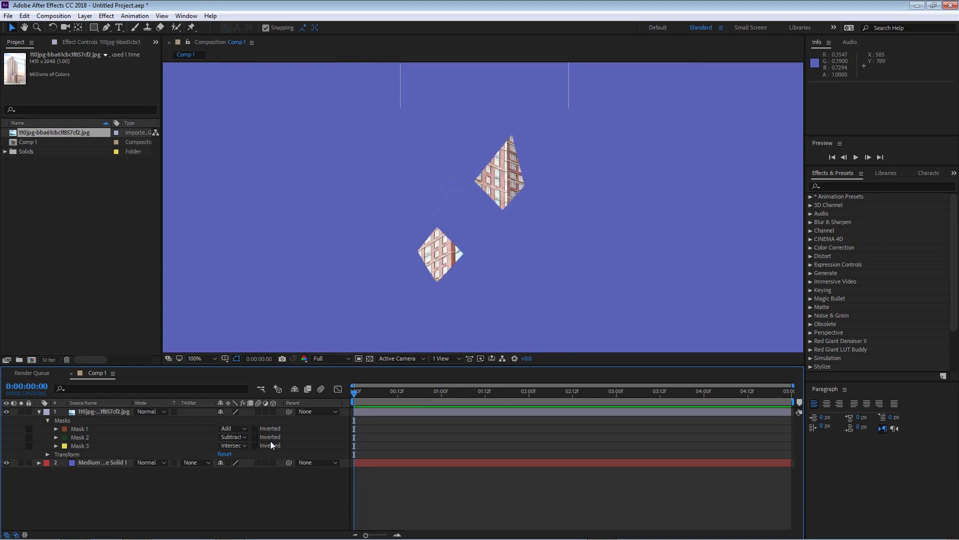
{"action": "left_click", "coordinate": [243, 445]}
{"action": "left_click", "coordinate": [250, 457]}
{"action": "scroll", "coordinate": [477, 287], "scroll_direction": "down", "scroll_amount": 2}
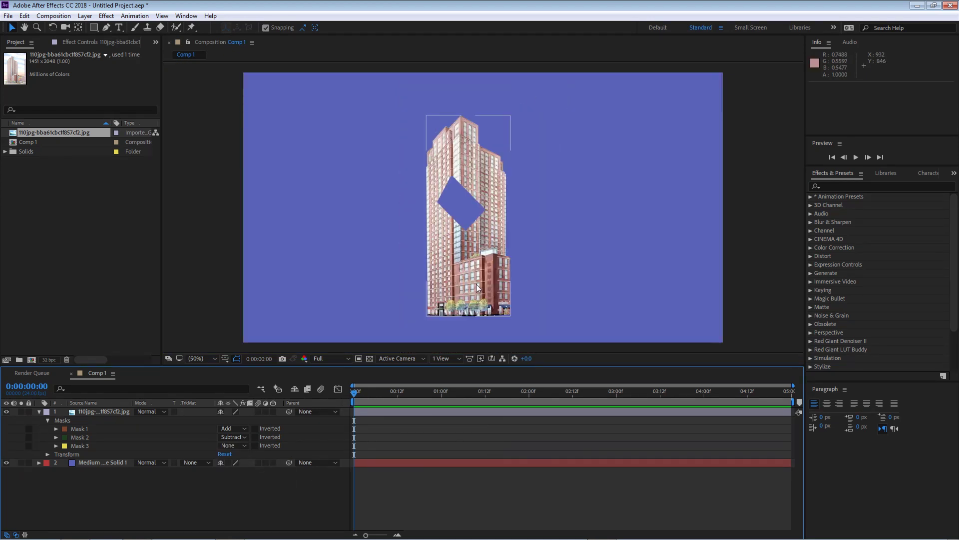
Step: Reveal Mask 1's properties, try a raised Top value in Mask Shape, then undo it
{"action": "left_click", "coordinate": [56, 429]}
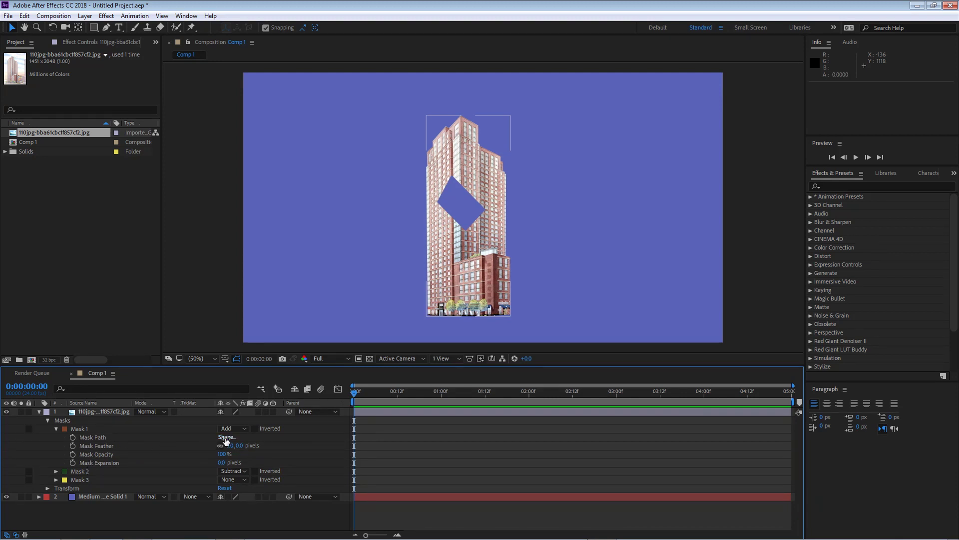
{"action": "left_click", "coordinate": [226, 438]}
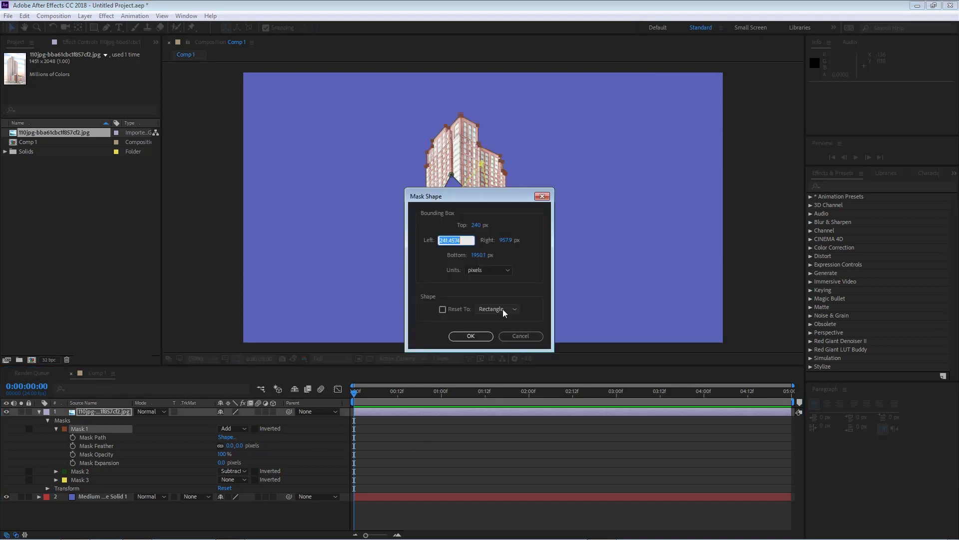
{"action": "left_click_drag", "start_coordinate": [485, 199], "coordinate": [231, 162]}
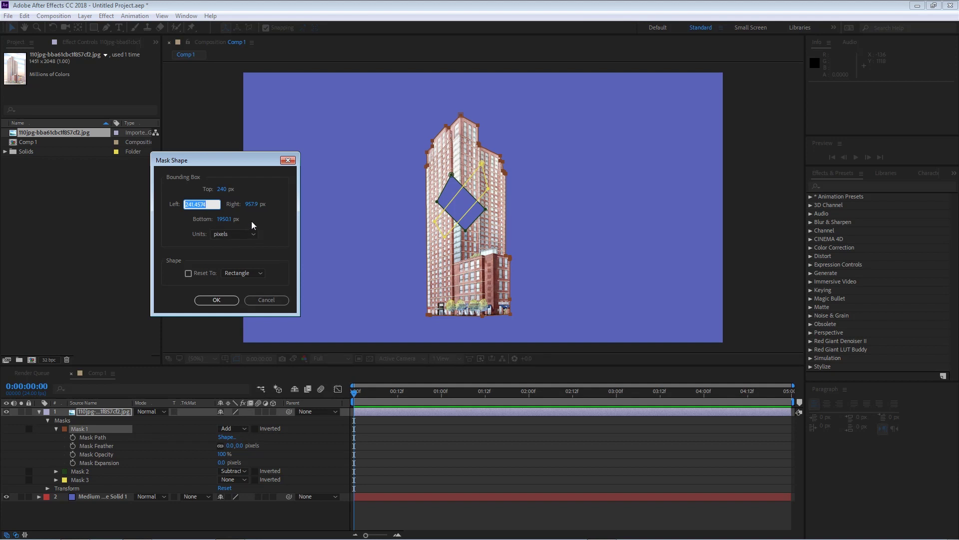
{"action": "mouse_move", "coordinate": [221, 190]}
{"action": "left_mouse_down"}
{"action": "mouse_move", "coordinate": [181, 190]}
{"action": "mouse_move", "coordinate": [208, 189]}
{"action": "left_mouse_up"}
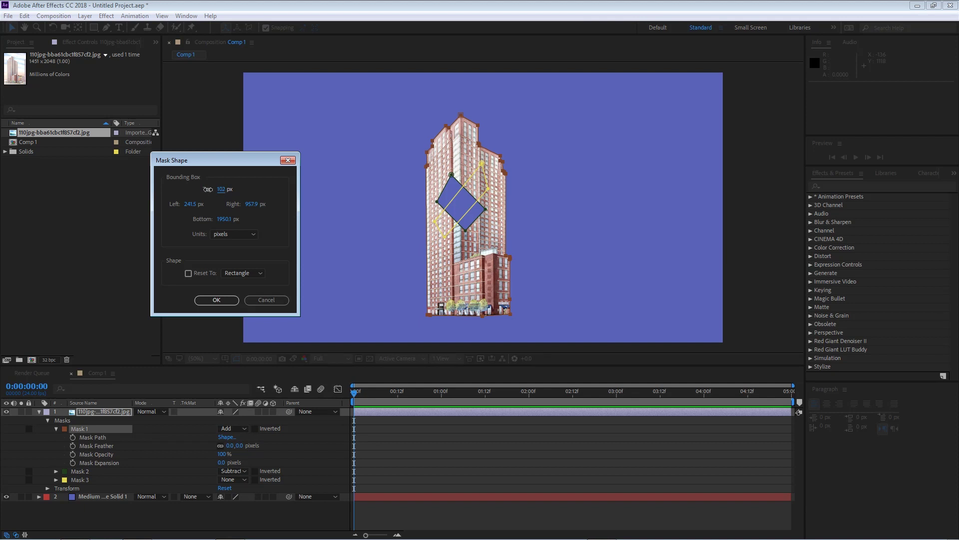
{"action": "left_click", "coordinate": [222, 301]}
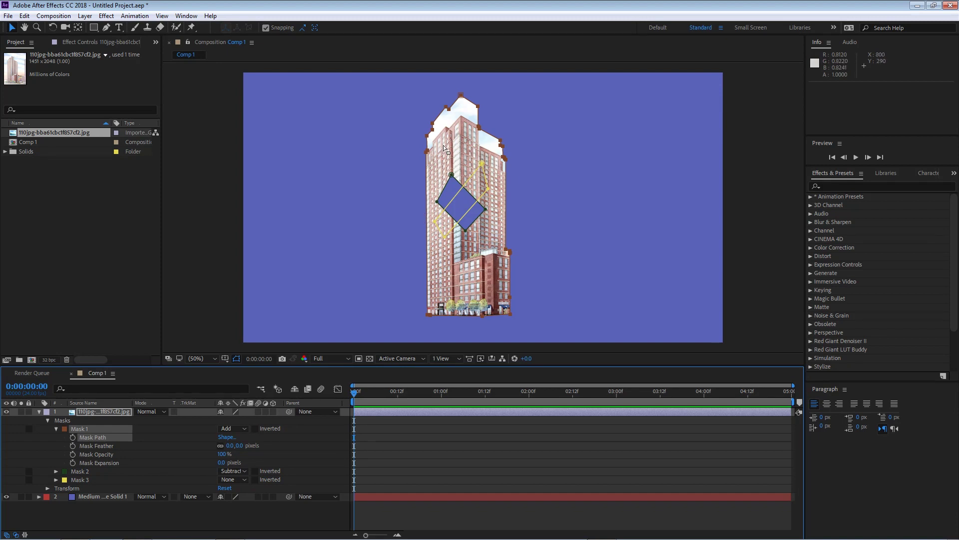
{"action": "key", "text": "ctrl+z"}
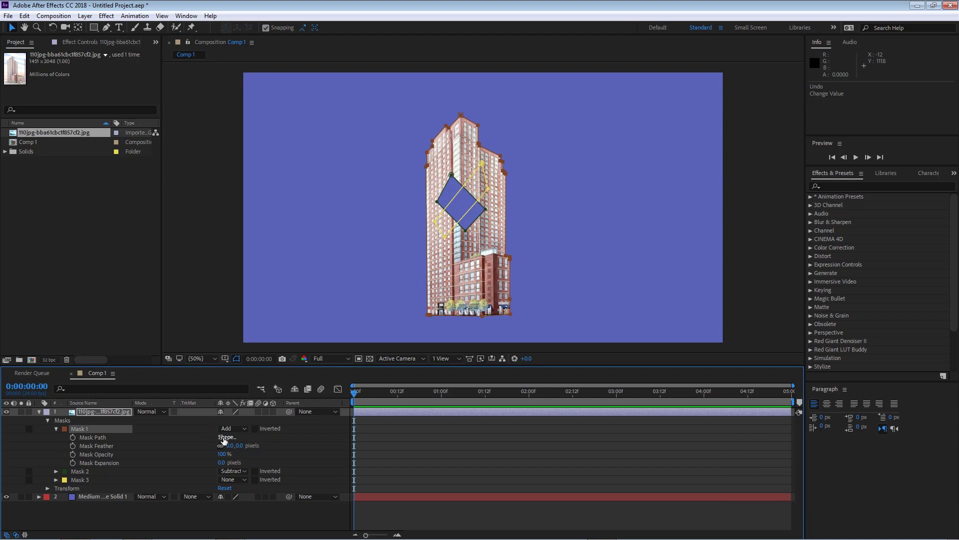
Step: Try resetting Mask 1 to a rectangle, then undo to keep the traced outline
{"action": "left_click", "coordinate": [225, 438]}
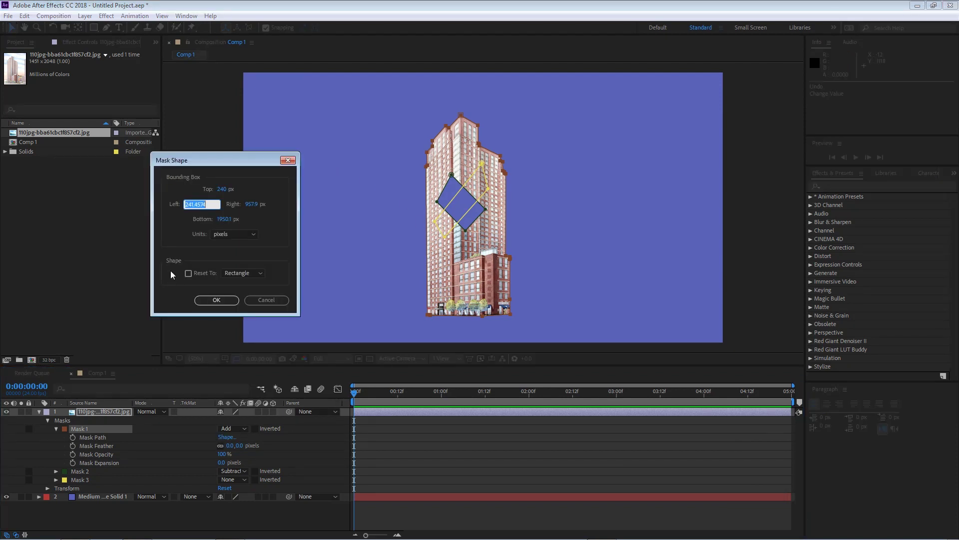
{"action": "left_click", "coordinate": [188, 273]}
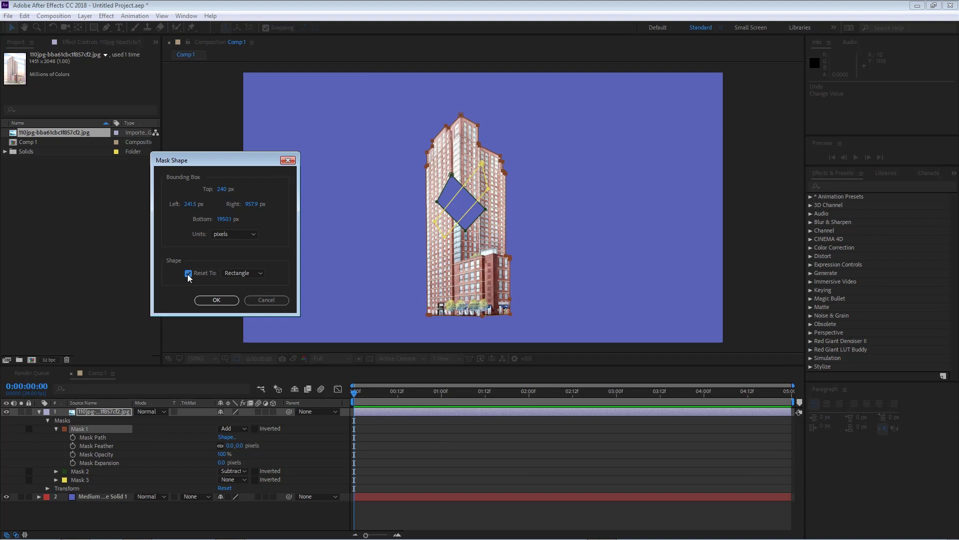
{"action": "left_click", "coordinate": [249, 276]}
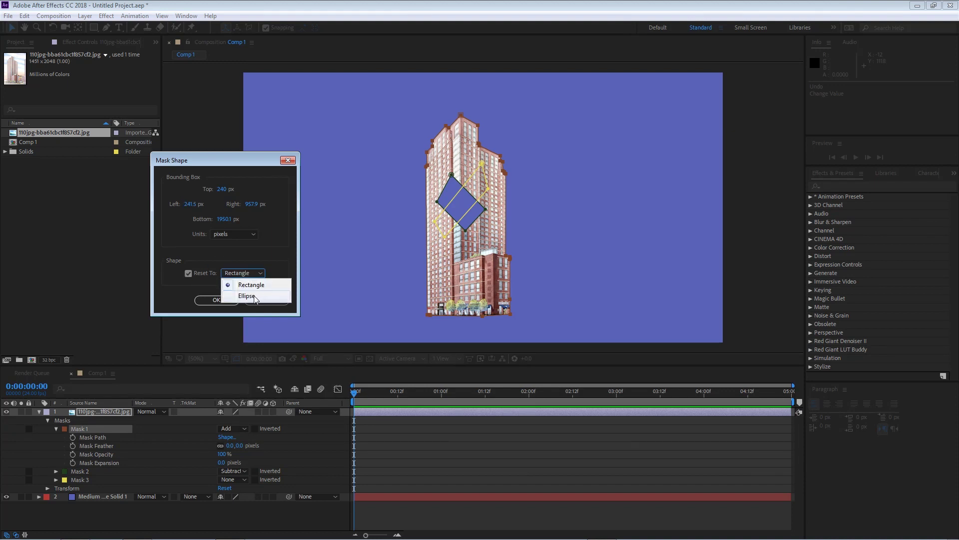
{"action": "left_click", "coordinate": [269, 246]}
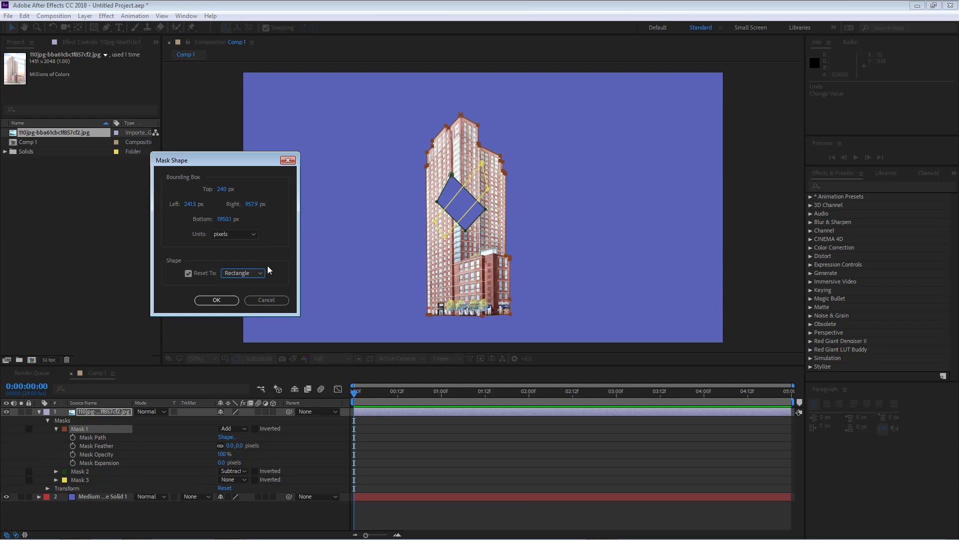
{"action": "left_click", "coordinate": [215, 299]}
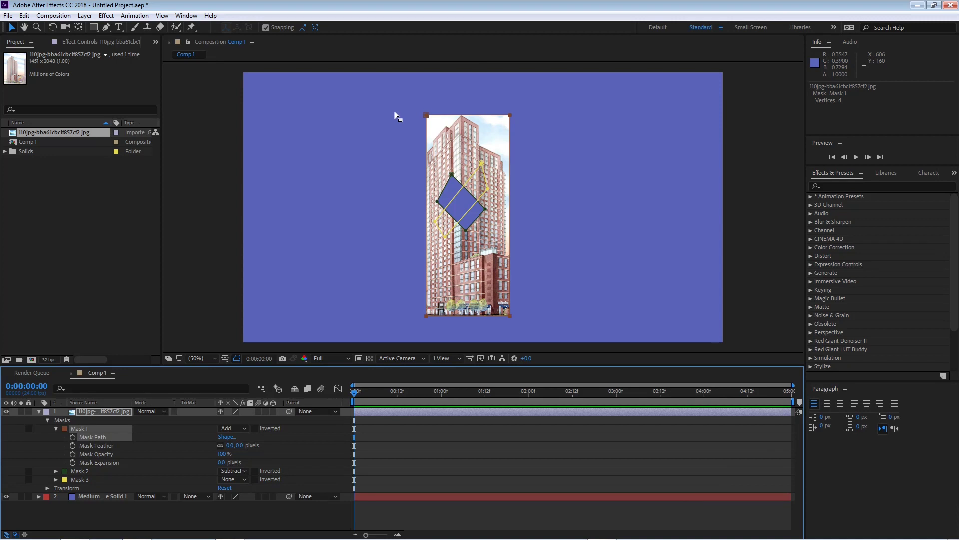
{"action": "key", "text": "ctrl+z"}
{"action": "key", "text": "ctrl+z"}
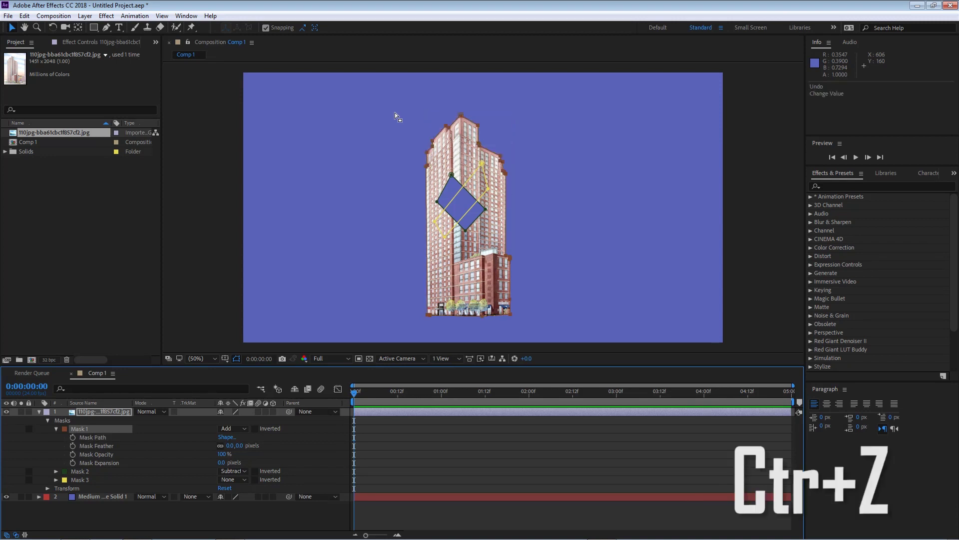
{"action": "left_click", "coordinate": [121, 445]}
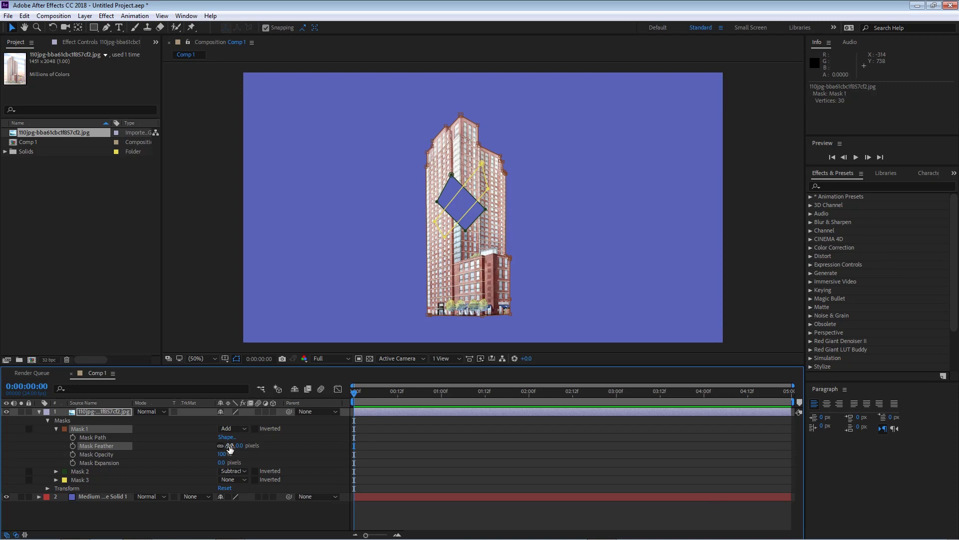
Step: Set Mask 1's Mask Feather to 74.0 pixels
{"action": "left_click_drag", "start_coordinate": [227, 446], "coordinate": [266, 446]}
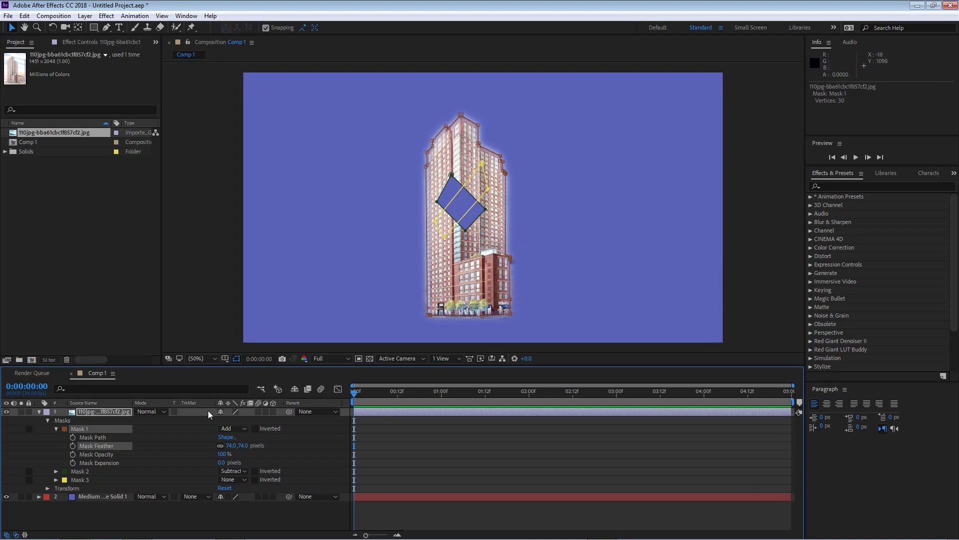
{"action": "mouse_move", "coordinate": [235, 445]}
{"action": "left_mouse_down"}
{"action": "mouse_move", "coordinate": [133, 442]}
{"action": "mouse_move", "coordinate": [218, 445]}
{"action": "left_mouse_up"}
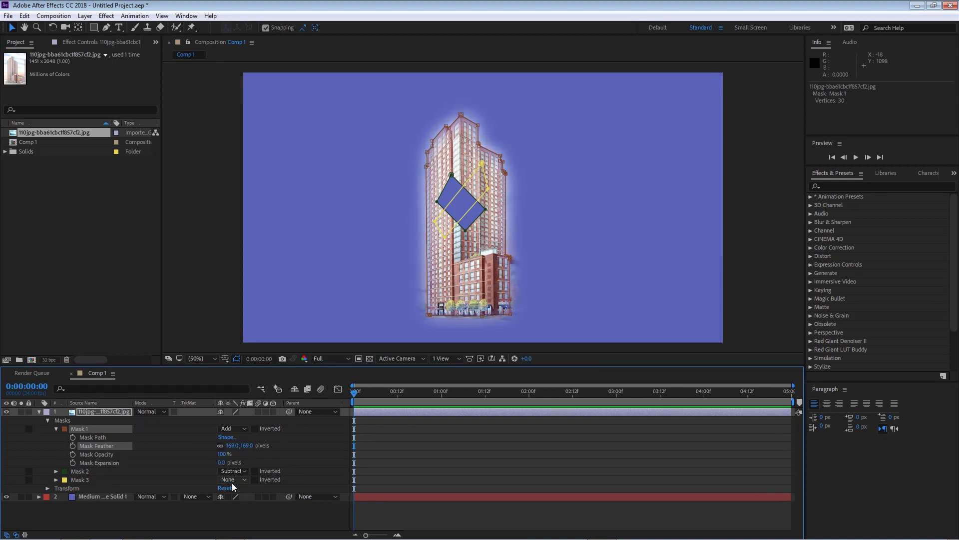
{"action": "key", "text": "ctrl+z"}
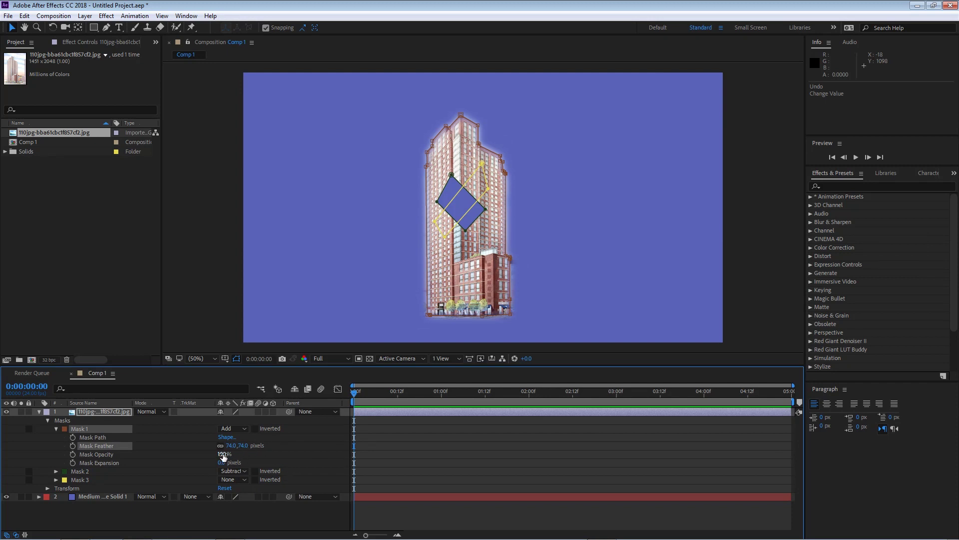
Step: Check the layer's Transform settings, preview a lower Mask Opacity, and expand Mask 2
{"action": "left_click", "coordinate": [173, 455]}
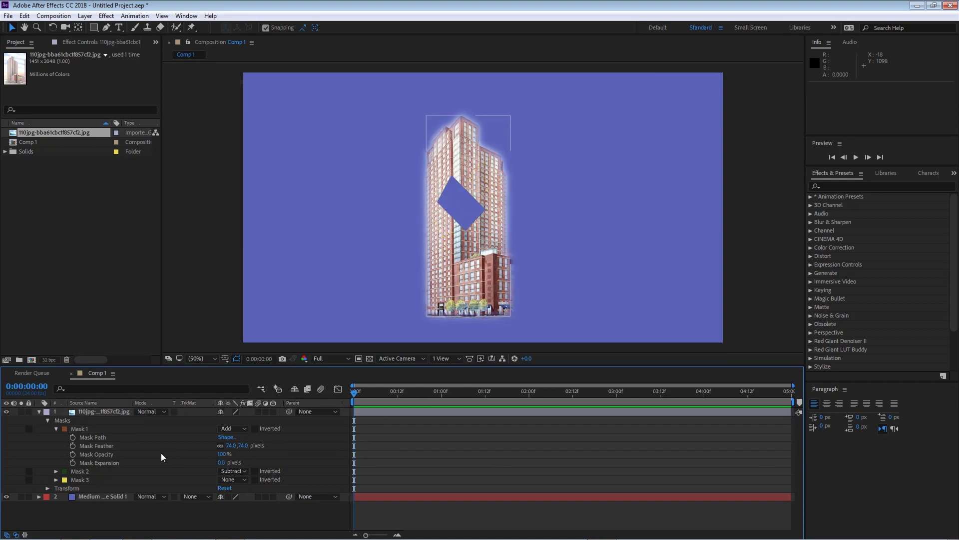
{"action": "left_click", "coordinate": [90, 420]}
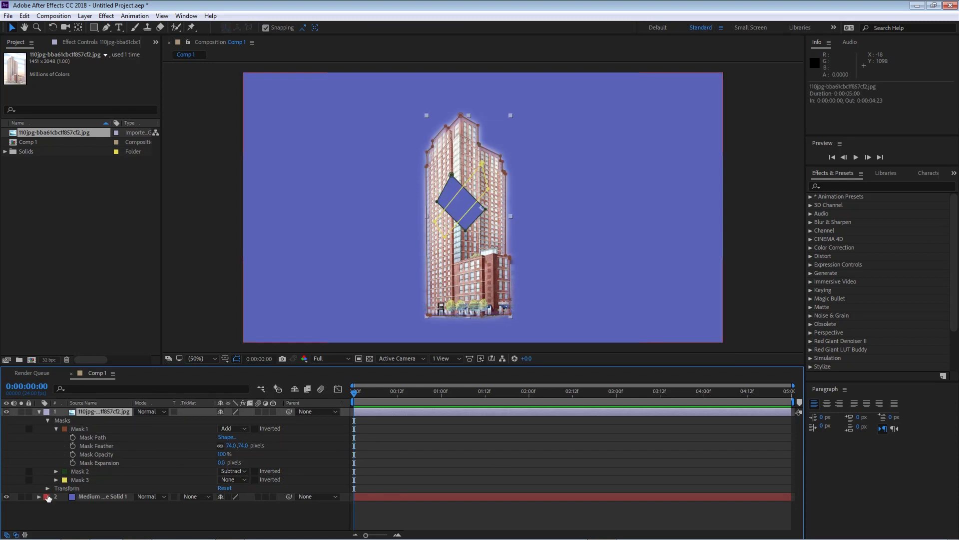
{"action": "left_click", "coordinate": [48, 488]}
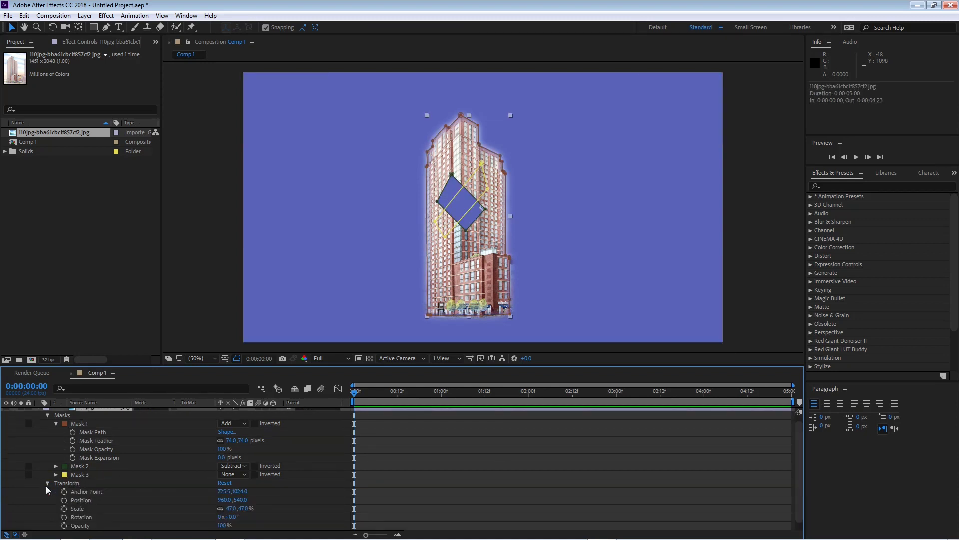
{"action": "left_click", "coordinate": [125, 449]}
{"action": "left_click_drag", "start_coordinate": [222, 451], "coordinate": [204, 451]}
{"action": "scroll", "coordinate": [74, 456], "scroll_direction": "up", "scroll_amount": 1}
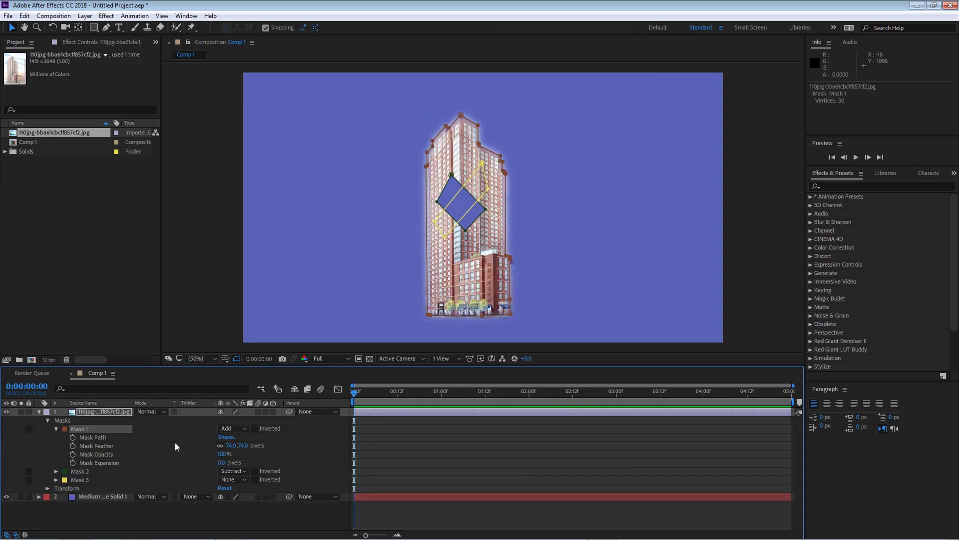
{"action": "left_click", "coordinate": [56, 471]}
Step: At 100% view, scrub Mask 2's Mask Opacity down toward 0% and back up to full
{"action": "key", "text": "period"}
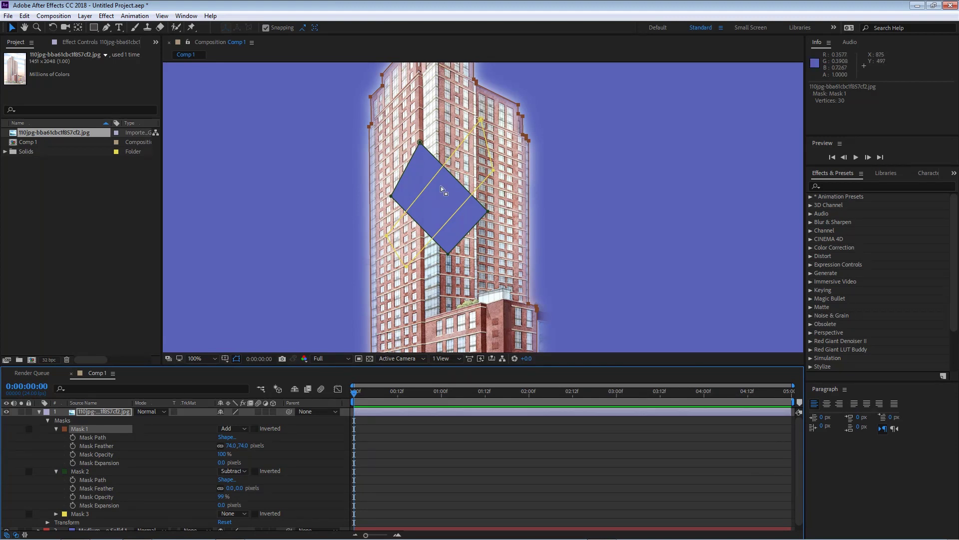
{"action": "left_click_drag", "start_coordinate": [221, 496], "coordinate": [142, 490]}
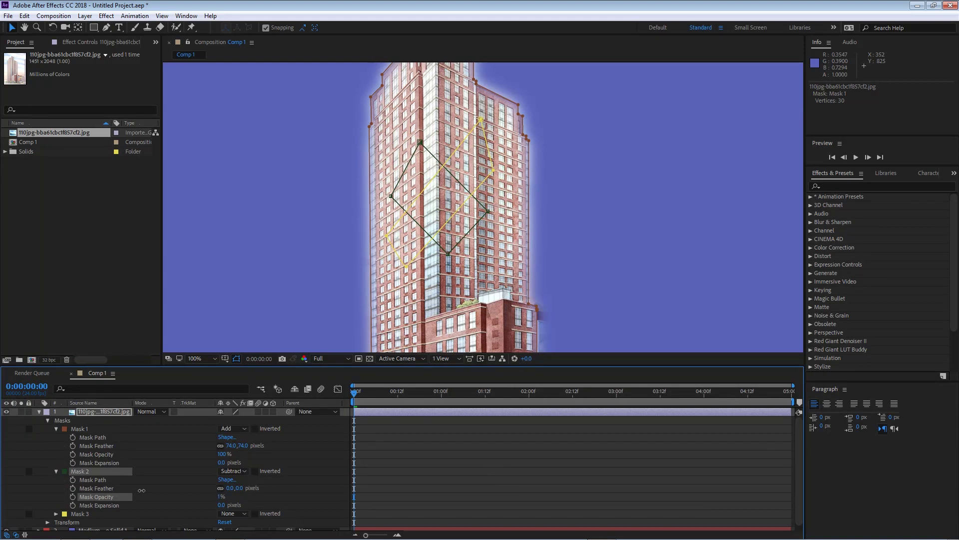
{"action": "left_click_drag", "start_coordinate": [147, 490], "coordinate": [192, 494]}
Step: Restore the opaque cutout, scrub Mask 1's expansion, and set its feather to 0 pixels
{"action": "key", "text": "ctrl+z"}
{"action": "left_click", "coordinate": [116, 463]}
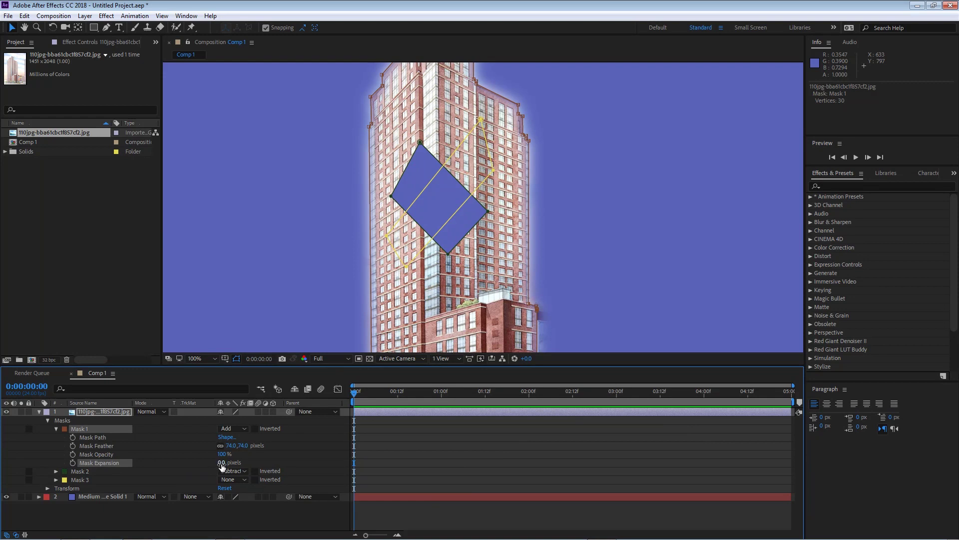
{"action": "left_click_drag", "start_coordinate": [221, 463], "coordinate": [149, 451]}
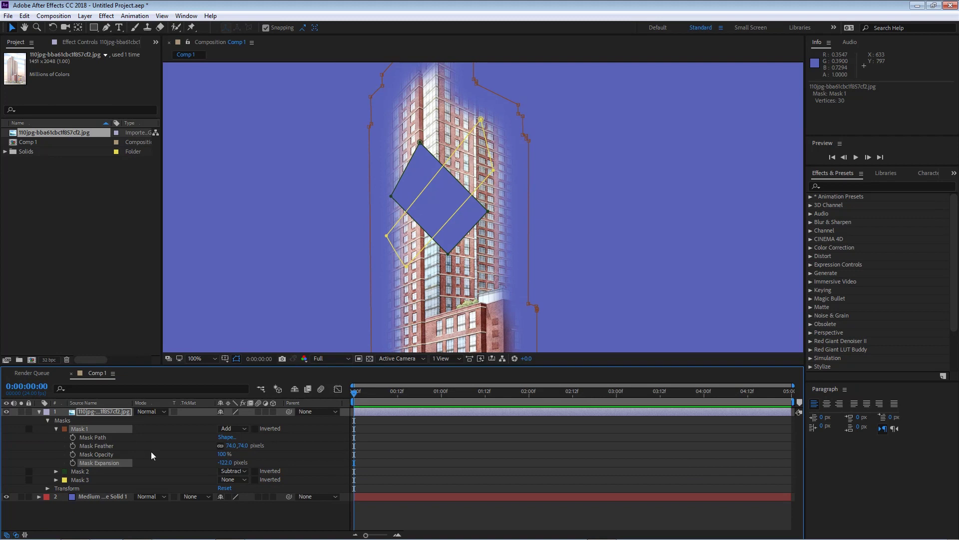
{"action": "left_click", "coordinate": [230, 445]}
{"action": "type", "text": "0"}
{"action": "key", "text": "Return"}
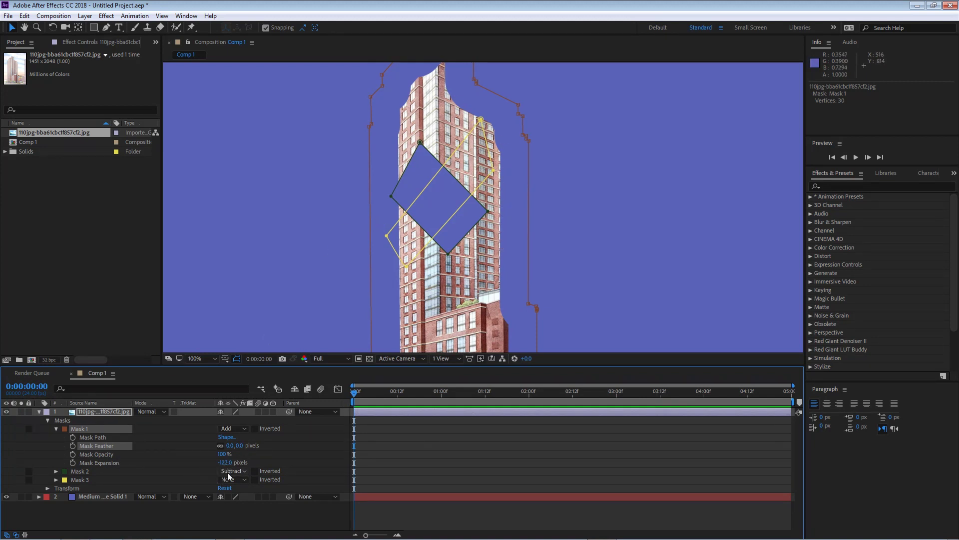
Step: Scrub Mask Expansion inward and outward past the building, then reset it to 0 pixels
{"action": "left_click_drag", "start_coordinate": [223, 466], "coordinate": [286, 467]}
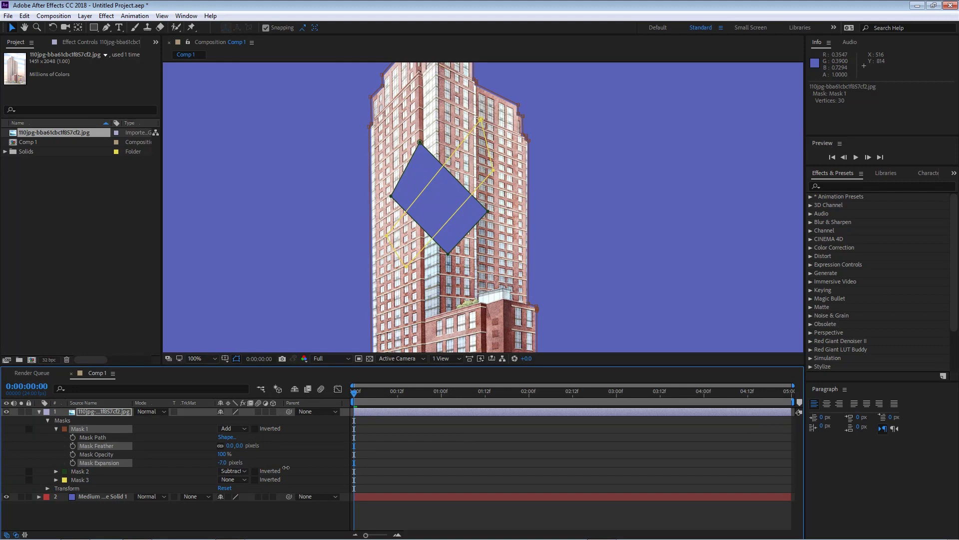
{"action": "mouse_move", "coordinate": [285, 467]}
{"action": "left_mouse_down"}
{"action": "mouse_move", "coordinate": [338, 470]}
{"action": "mouse_move", "coordinate": [271, 470]}
{"action": "left_mouse_up"}
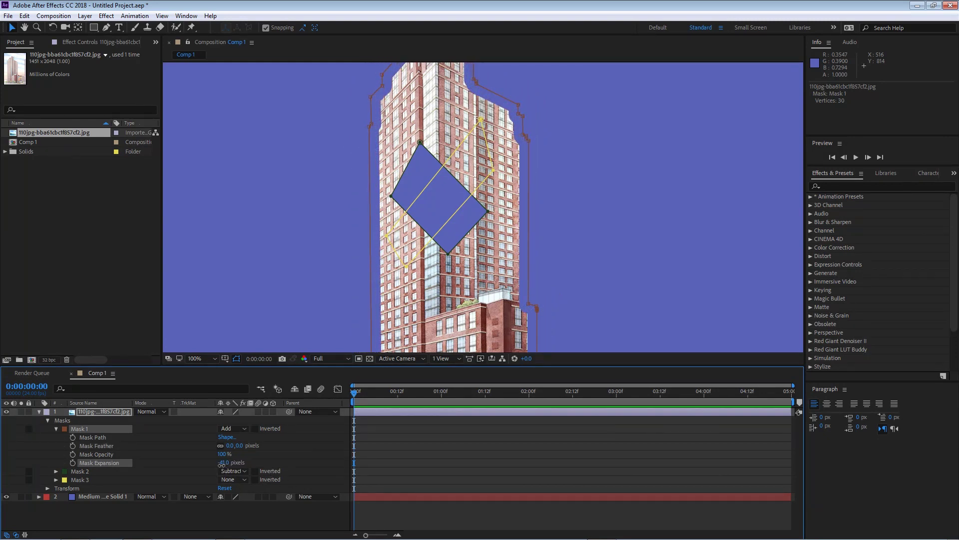
{"action": "left_click", "coordinate": [223, 462]}
{"action": "key", "text": "Return"}
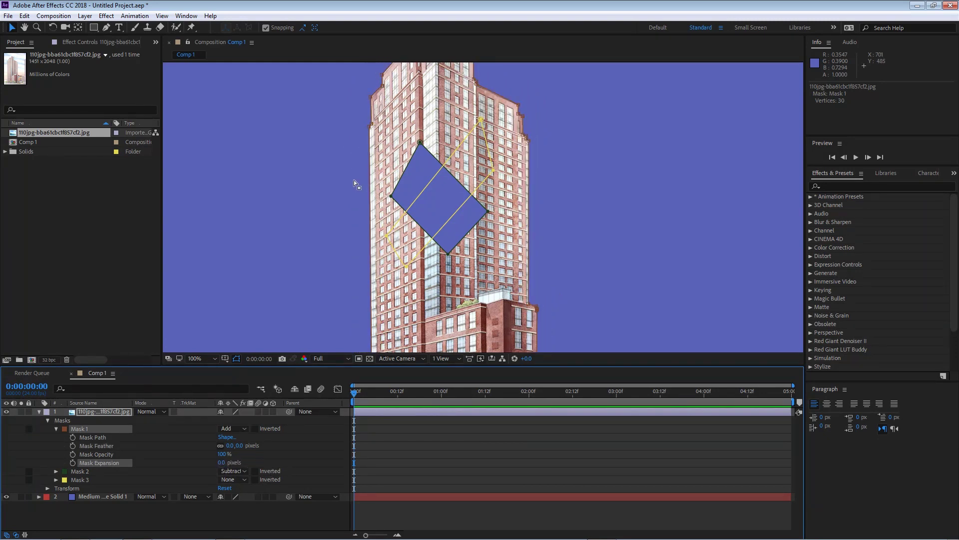
Step: Fit the whole composition in the viewer and deselect the building layer
{"action": "key", "text": "alt+slash"}
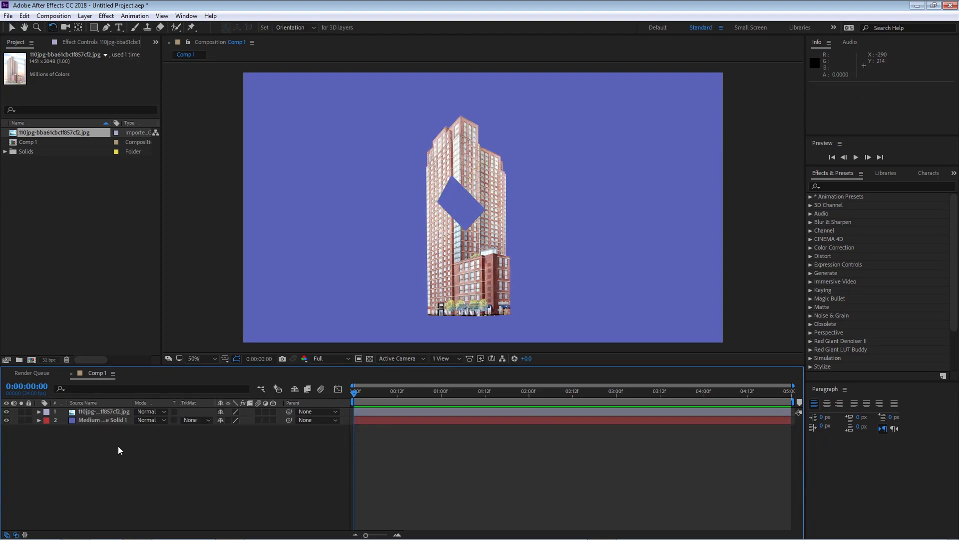
{"action": "left_click", "coordinate": [110, 411]}
{"action": "left_click", "coordinate": [113, 443]}
Step: Create a full-frame near-white solid layer named White Solid 1 via Layer > New > Solid
{"action": "left_click", "coordinate": [84, 17]}
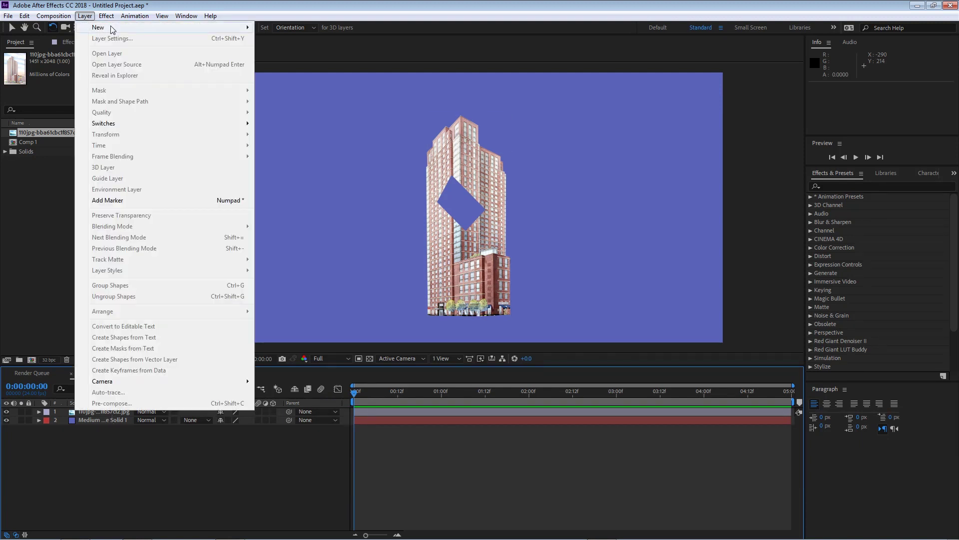
{"action": "mouse_move", "coordinate": [100, 26]}
{"action": "left_click", "coordinate": [289, 29]}
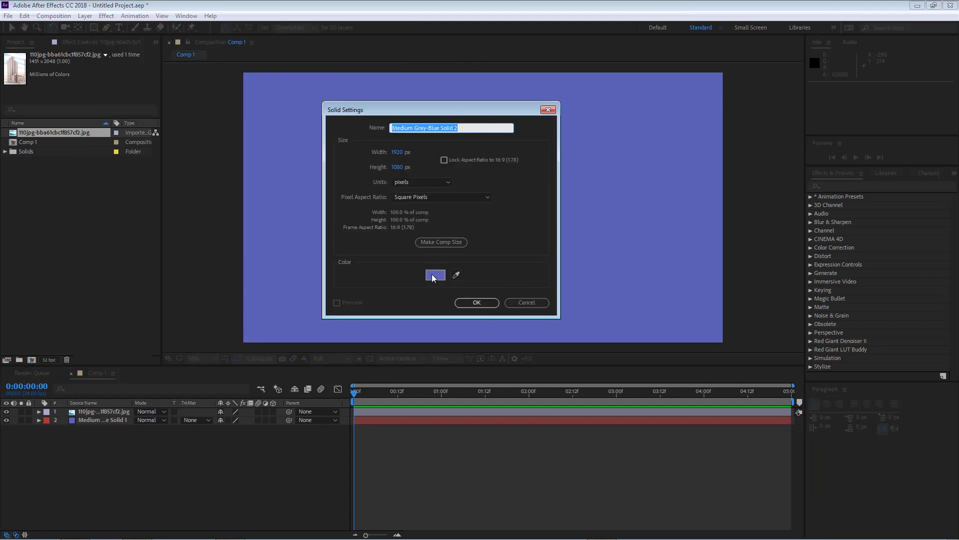
{"action": "left_click", "coordinate": [435, 275]}
{"action": "left_click", "coordinate": [21, 275]}
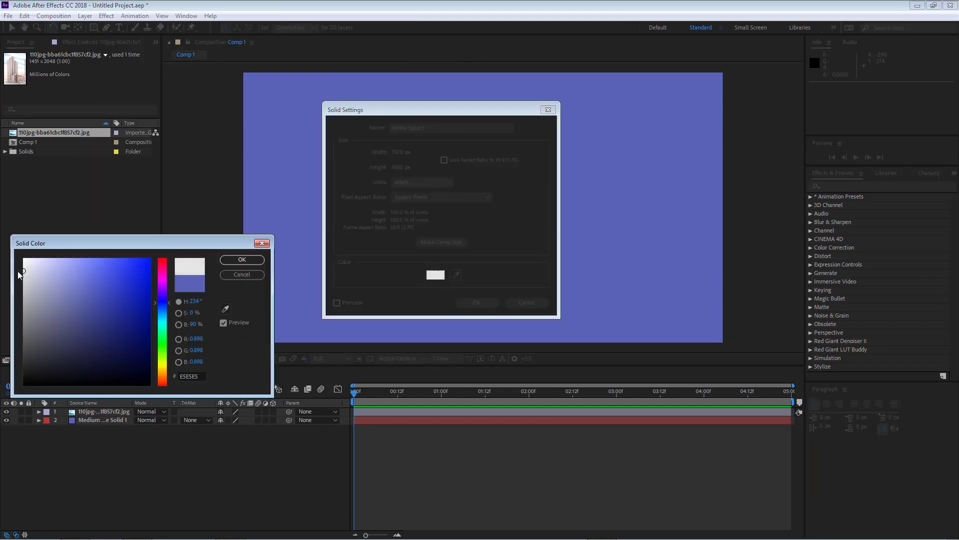
{"action": "left_click", "coordinate": [242, 260]}
{"action": "left_click", "coordinate": [469, 303]}
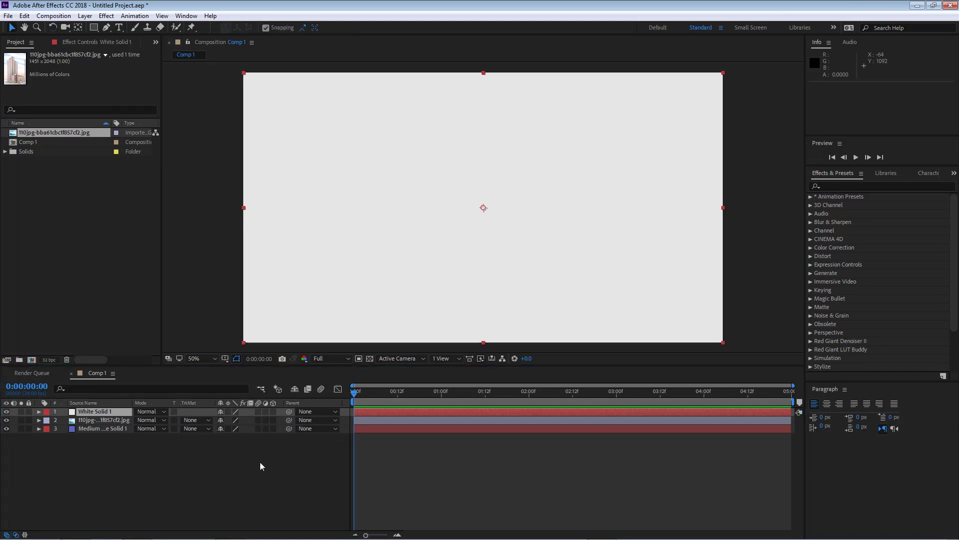
Step: Replace White Solid 1's full-frame rectangle mask with a large ellipse mask mid-frame
{"action": "double_click", "coordinate": [94, 27]}
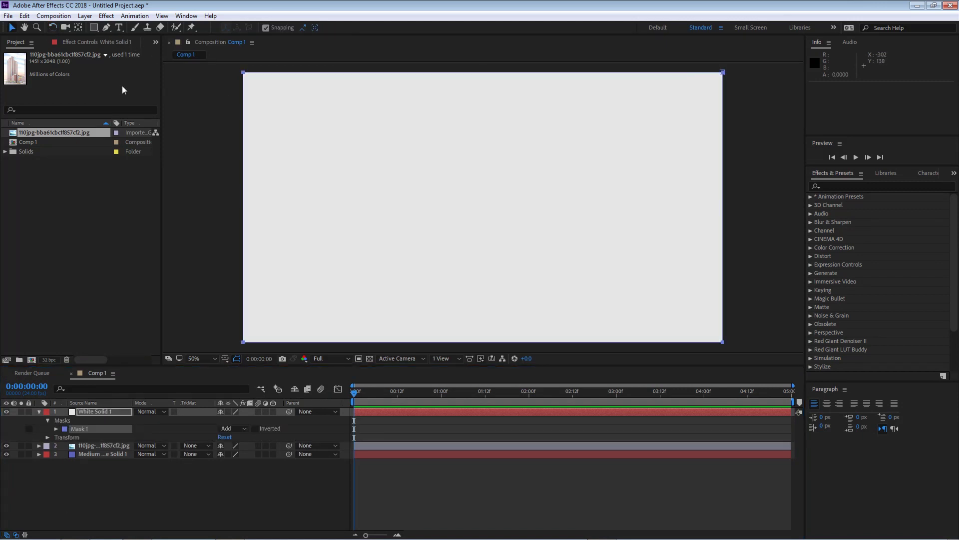
{"action": "left_click", "coordinate": [94, 28]}
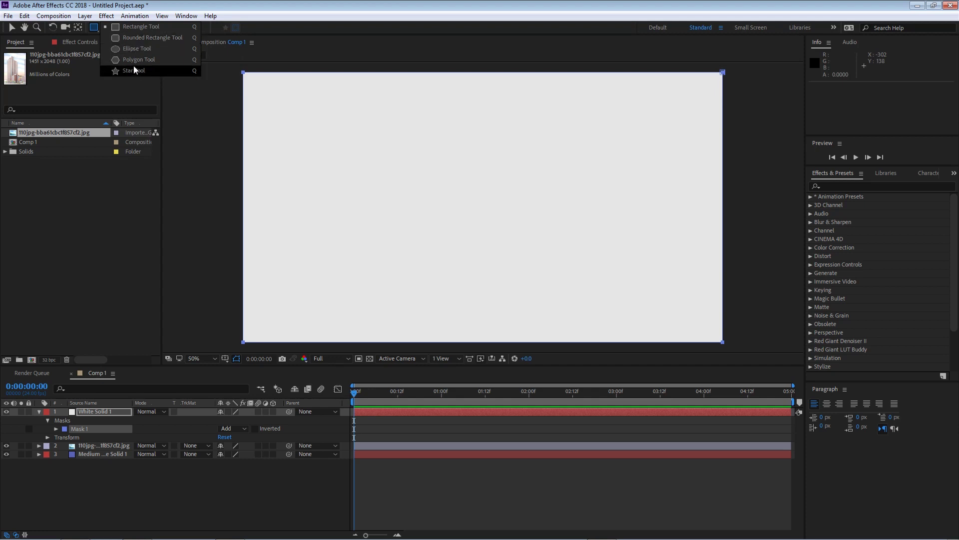
{"action": "left_click", "coordinate": [142, 49]}
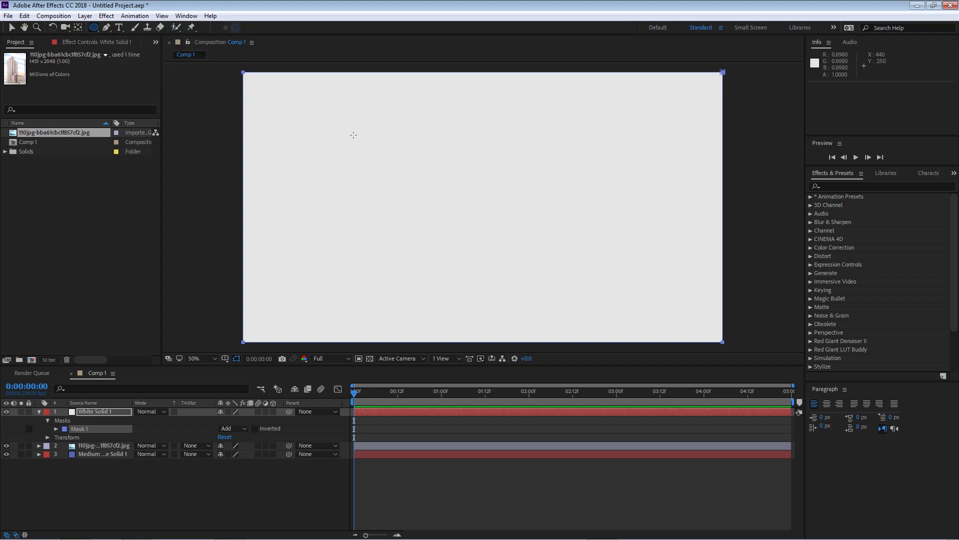
{"action": "key", "text": "Delete"}
{"action": "left_click_drag", "start_coordinate": [355, 120], "coordinate": [575, 323]}
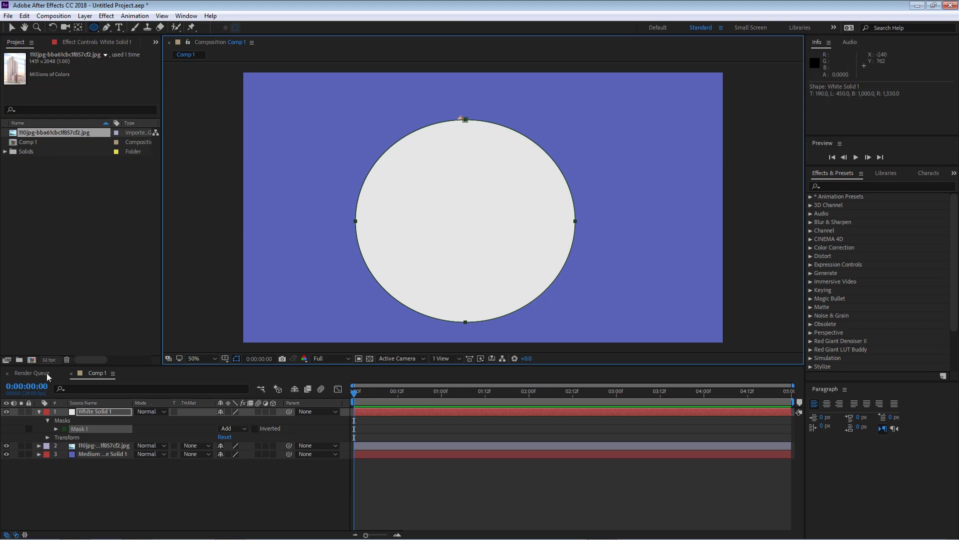
{"action": "left_click", "coordinate": [56, 428]}
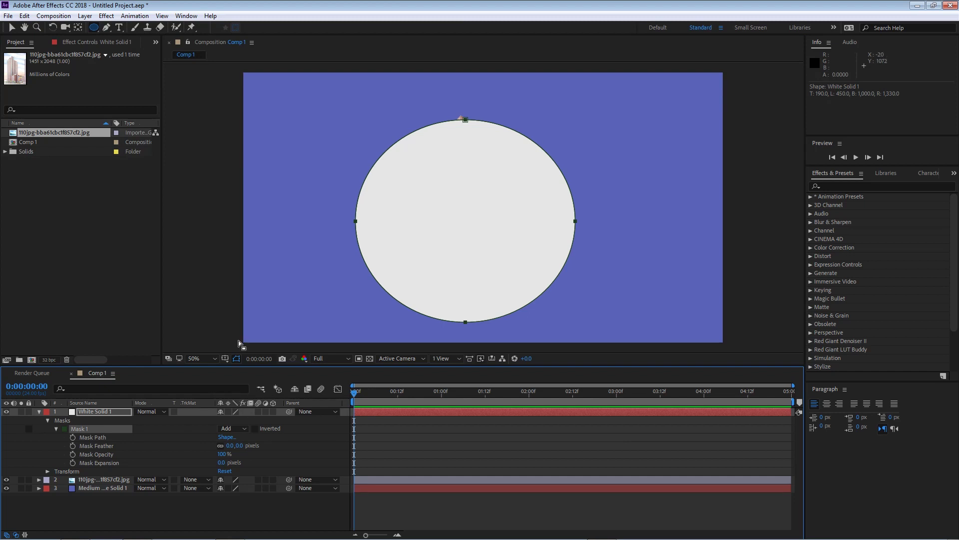
Step: Undo the ellipse and draw a perfect circle mask on White Solid 1
{"action": "key", "text": "ctrl+z"}
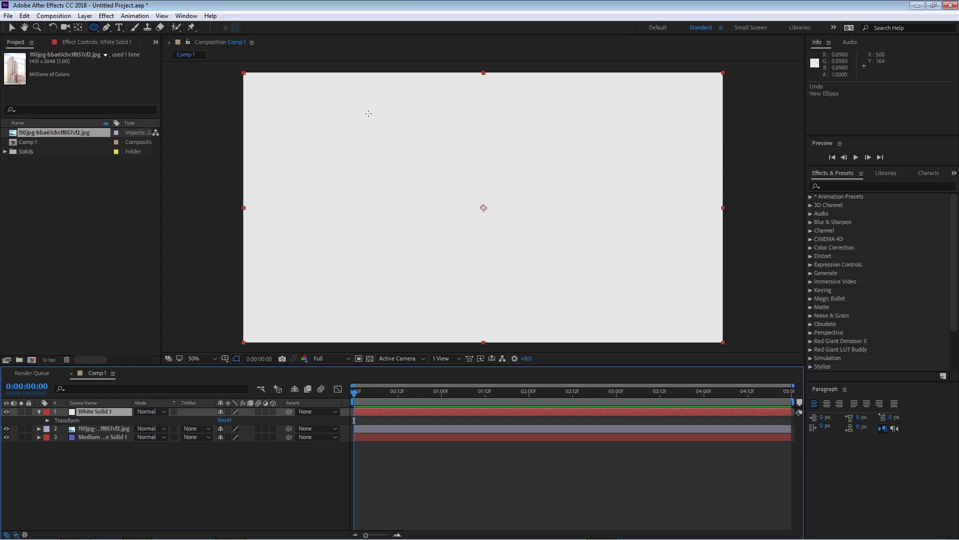
{"action": "left_click_drag", "start_coordinate": [341, 101], "coordinate": [545, 226]}
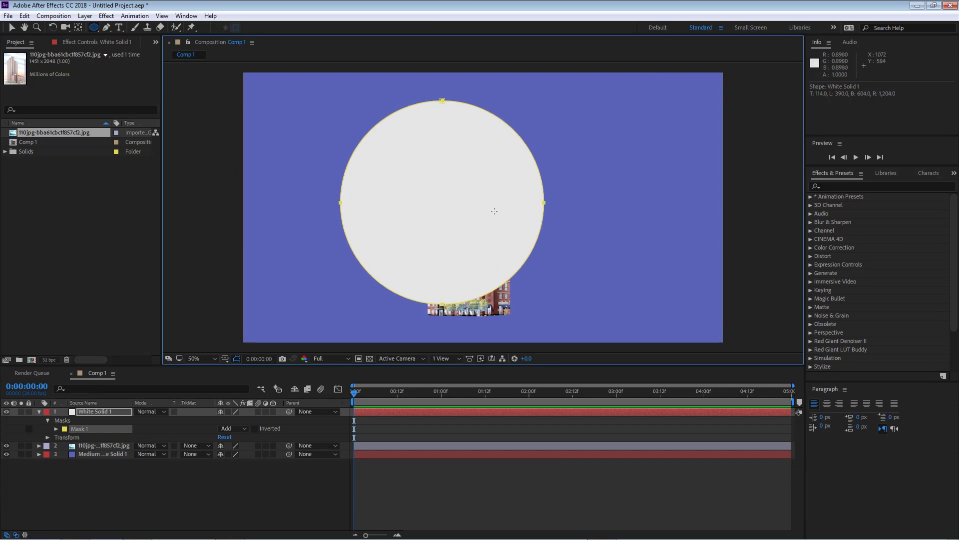
{"action": "left_click_drag", "start_coordinate": [93, 27], "coordinate": [143, 29]}
Step: Try a rectangle and then a square mask right of the circle, undoing each
{"action": "left_click", "coordinate": [144, 29]}
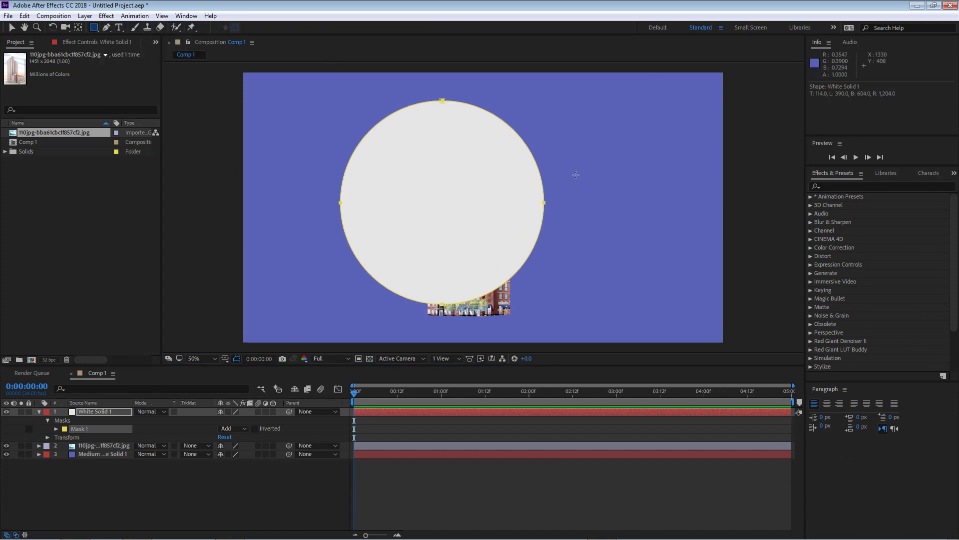
{"action": "left_click_drag", "start_coordinate": [590, 149], "coordinate": [669, 197]}
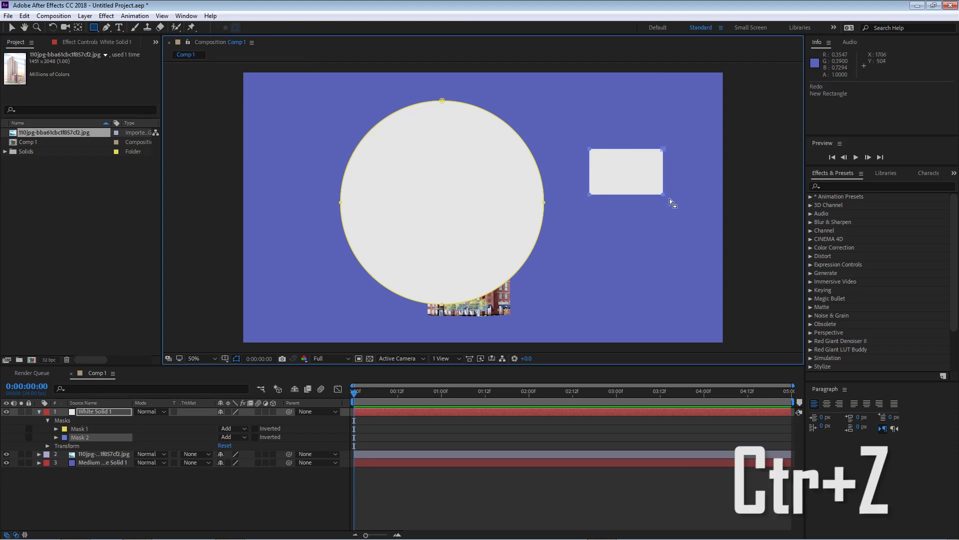
{"action": "key", "text": "ctrl+z"}
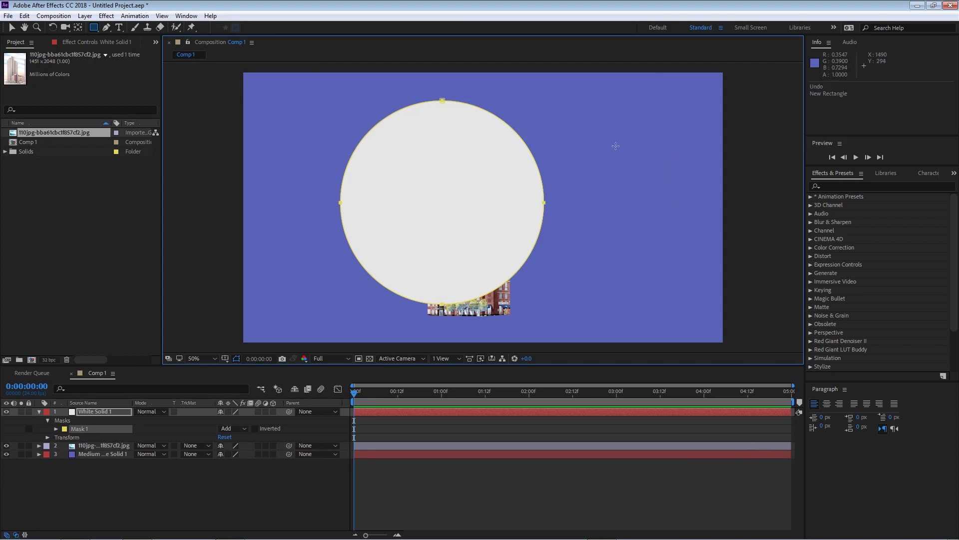
{"action": "left_click", "coordinate": [567, 101], "text": "shift"}
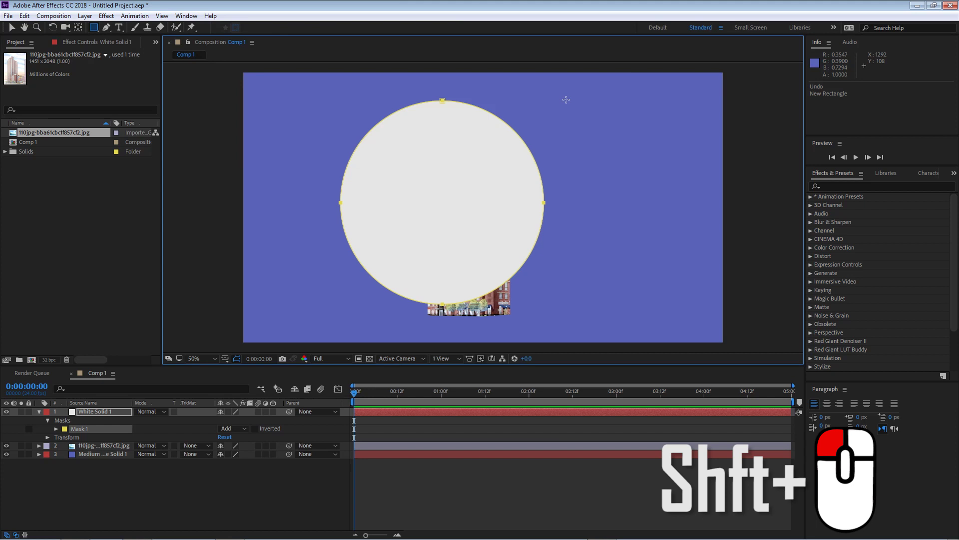
{"action": "left_click_drag", "start_coordinate": [566, 100], "coordinate": [665, 198]}
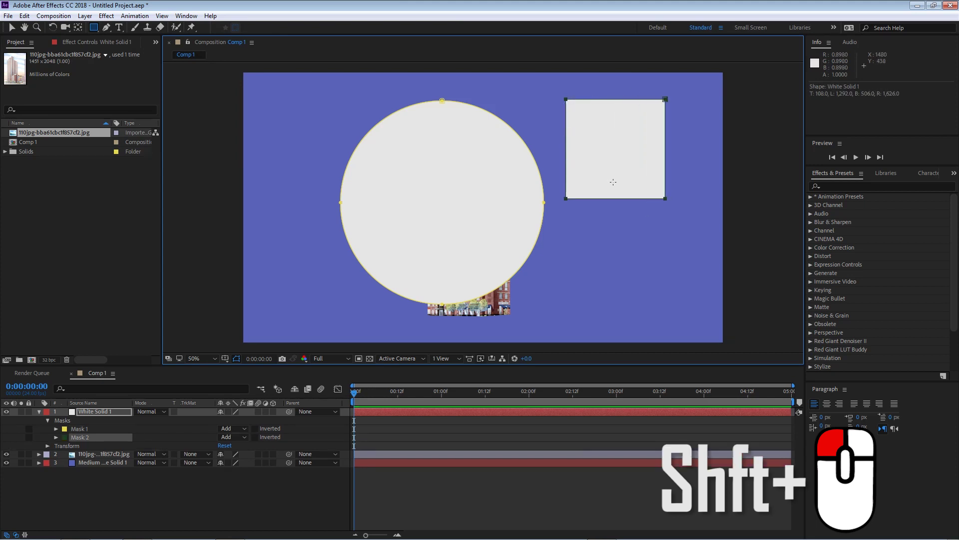
{"action": "key", "text": "ctrl+z"}
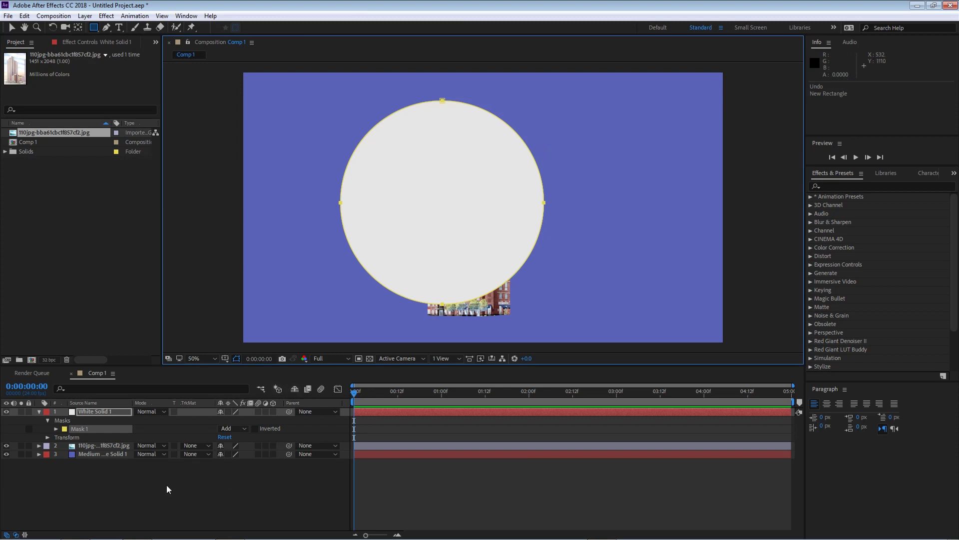
Step: Duplicate White Solid 1 and recolour the copy to 000000 as a new solid, Black Solid 1
{"action": "left_click", "coordinate": [108, 413]}
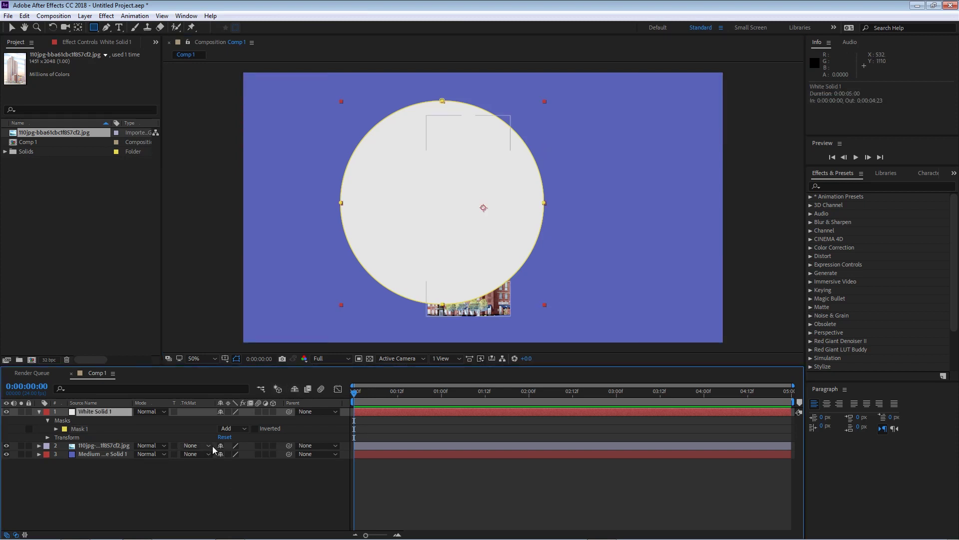
{"action": "key", "text": "ctrl+d"}
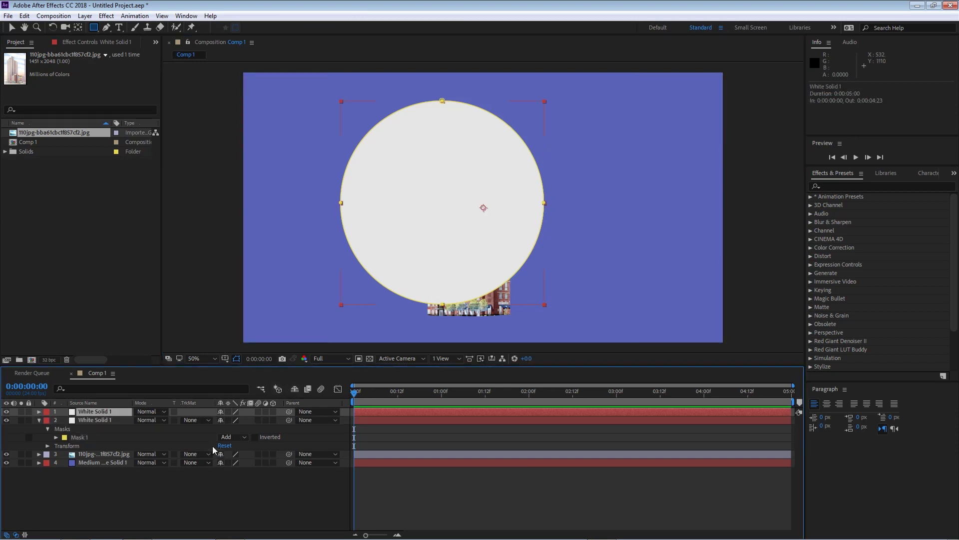
{"action": "left_click", "coordinate": [85, 15]}
{"action": "left_click", "coordinate": [116, 40]}
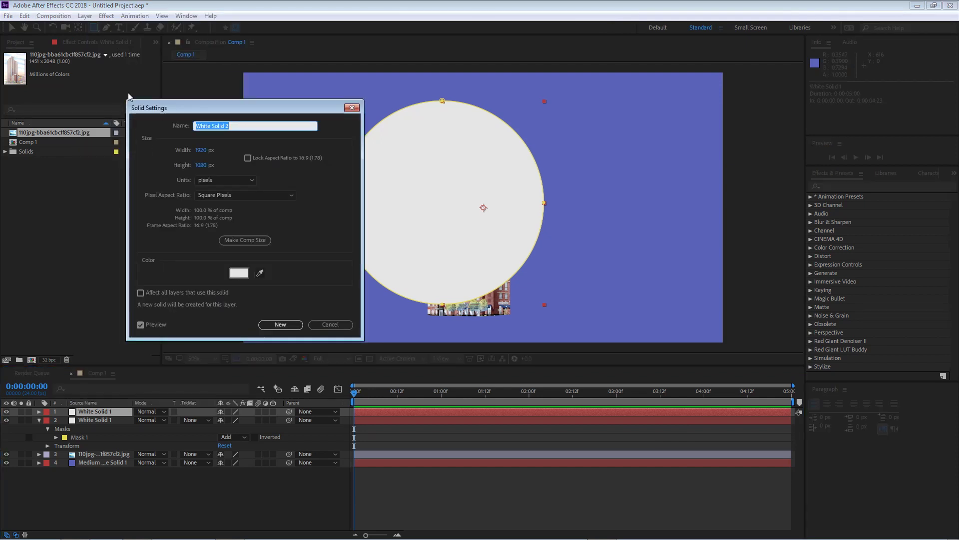
{"action": "left_click", "coordinate": [235, 277]}
{"action": "type", "text": "000000"}
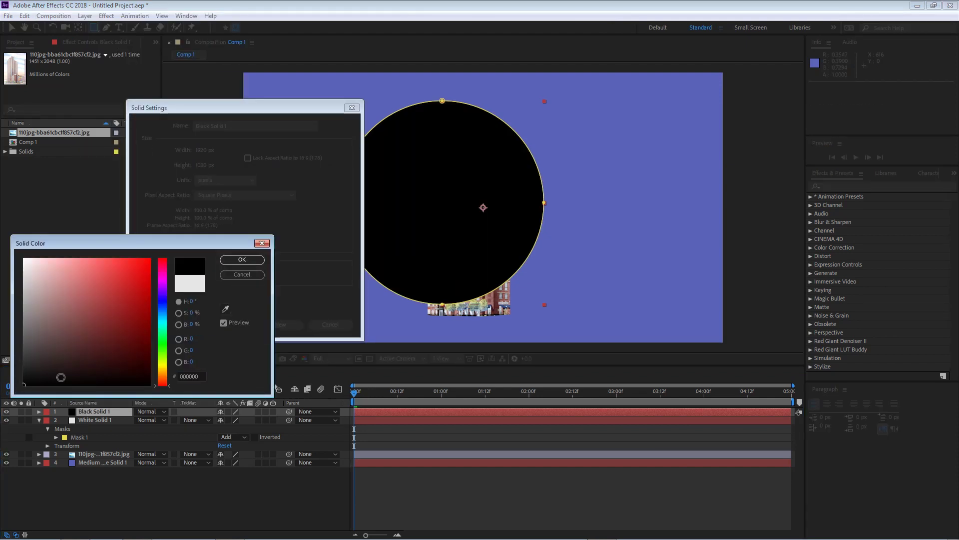
{"action": "left_click", "coordinate": [242, 259]}
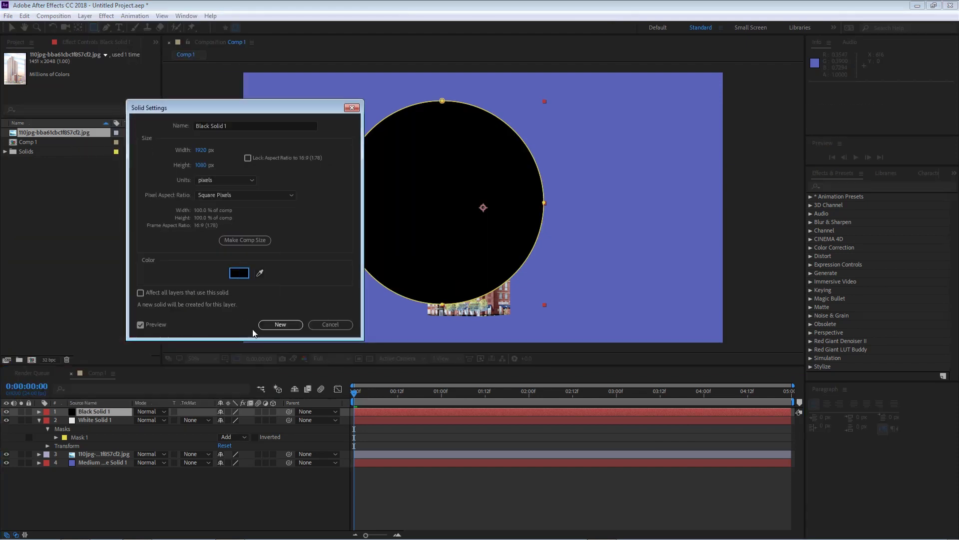
{"action": "left_click", "coordinate": [280, 325]}
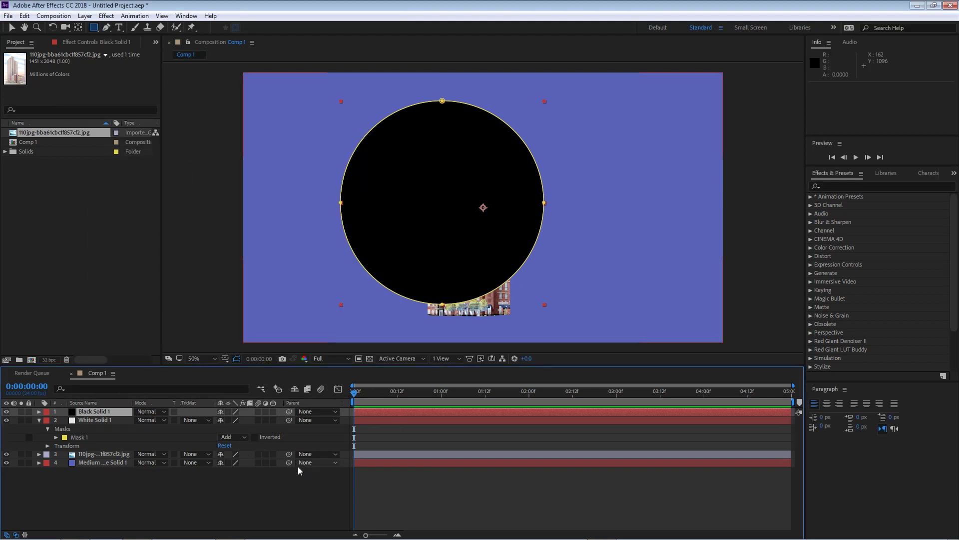
{"action": "key", "text": "s"}
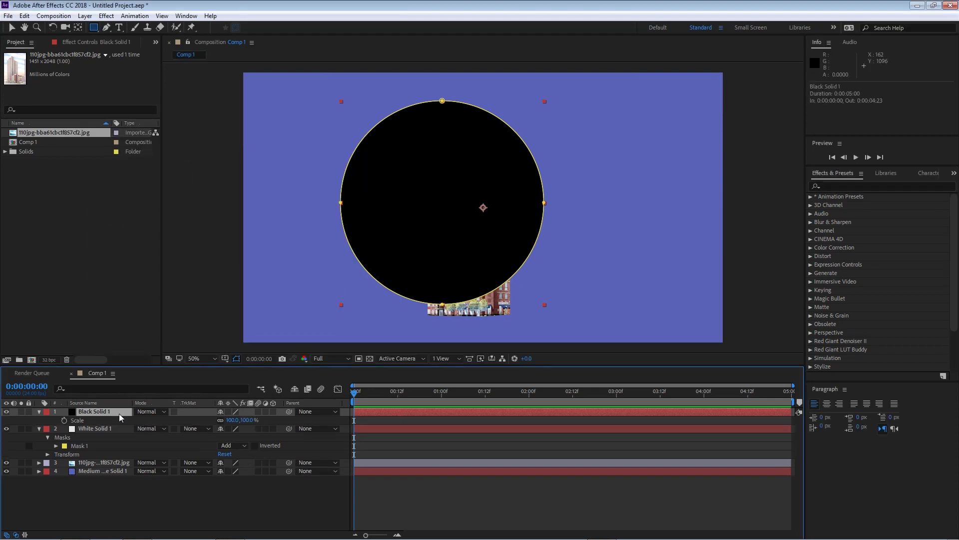
Step: Move Black Solid 1's anchor point to the circle's centre and scale it down to 13%
{"action": "left_click", "coordinate": [78, 27]}
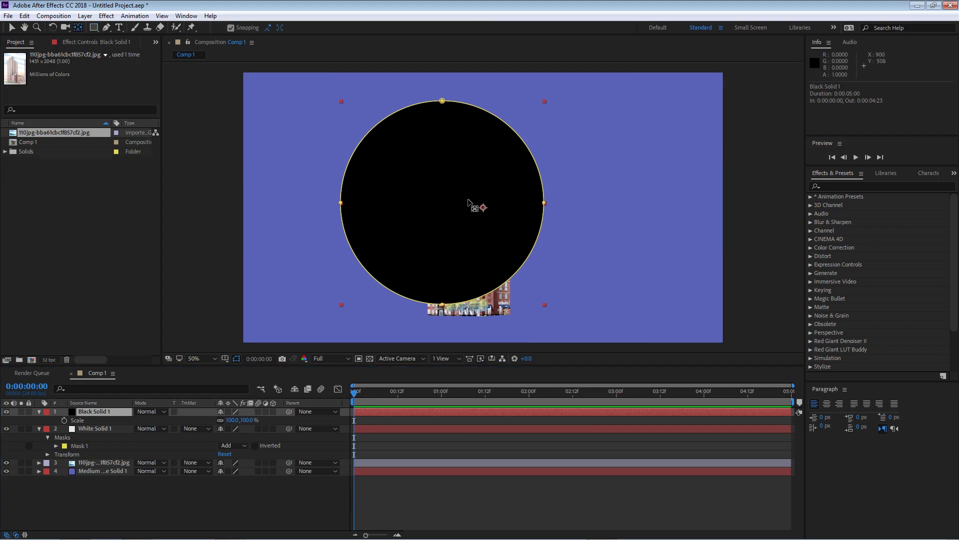
{"action": "left_click", "coordinate": [483, 208]}
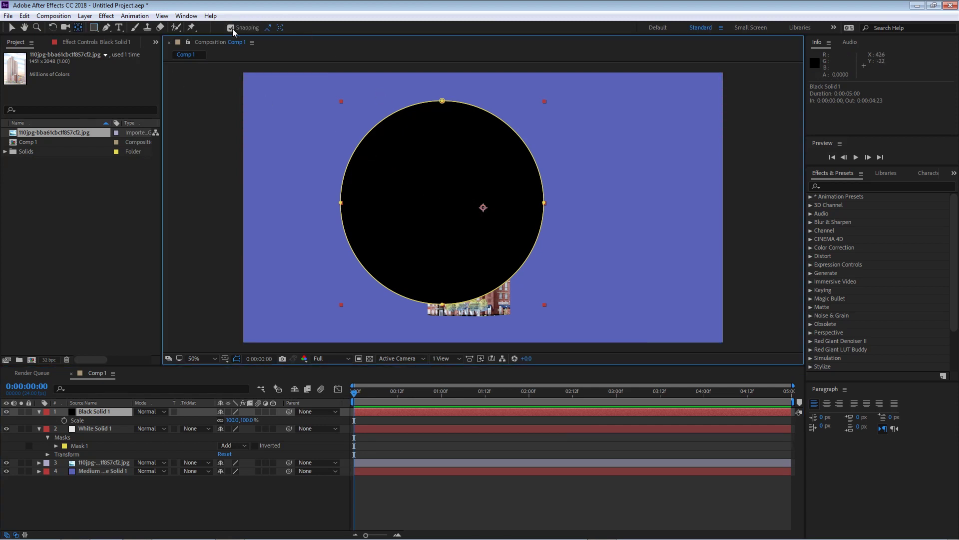
{"action": "left_click_drag", "start_coordinate": [483, 207], "coordinate": [443, 203]}
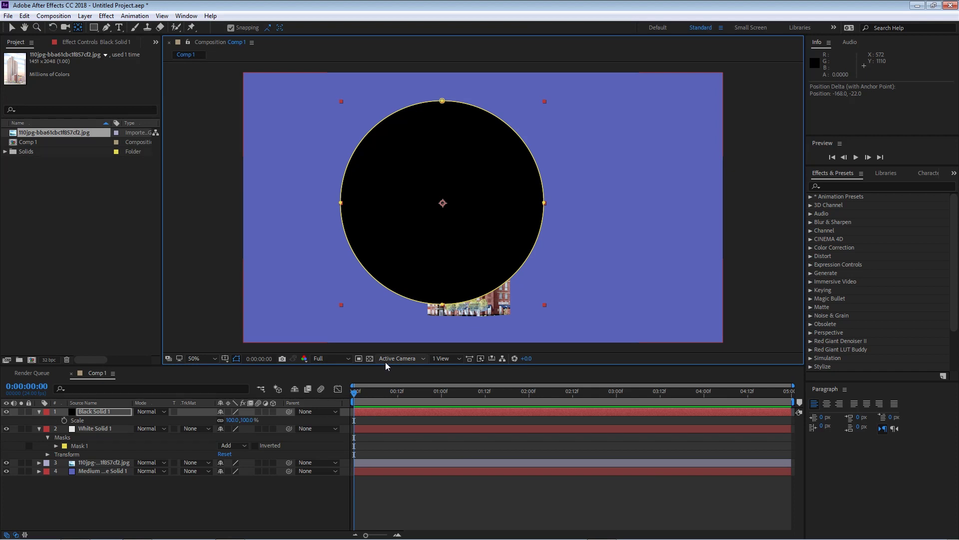
{"action": "left_click_drag", "start_coordinate": [243, 420], "coordinate": [182, 411]}
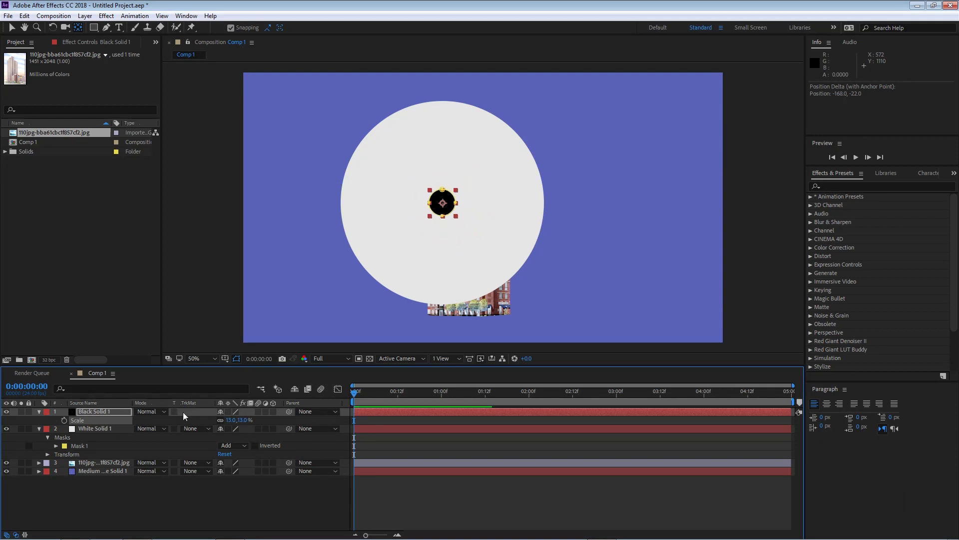
{"action": "key", "text": "v"}
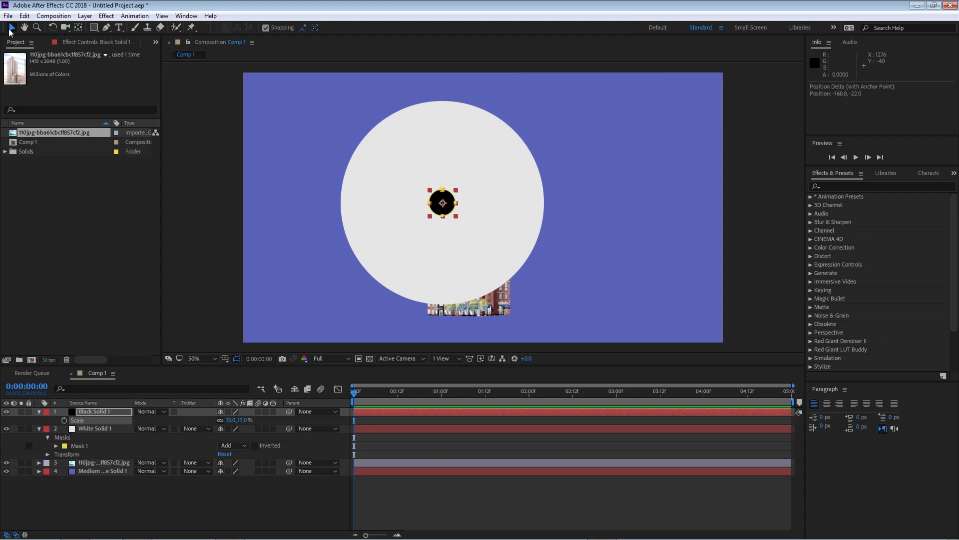
Step: Place the eye at the upper left and a duplicate eye on the right
{"action": "left_click_drag", "start_coordinate": [448, 210], "coordinate": [411, 180]}
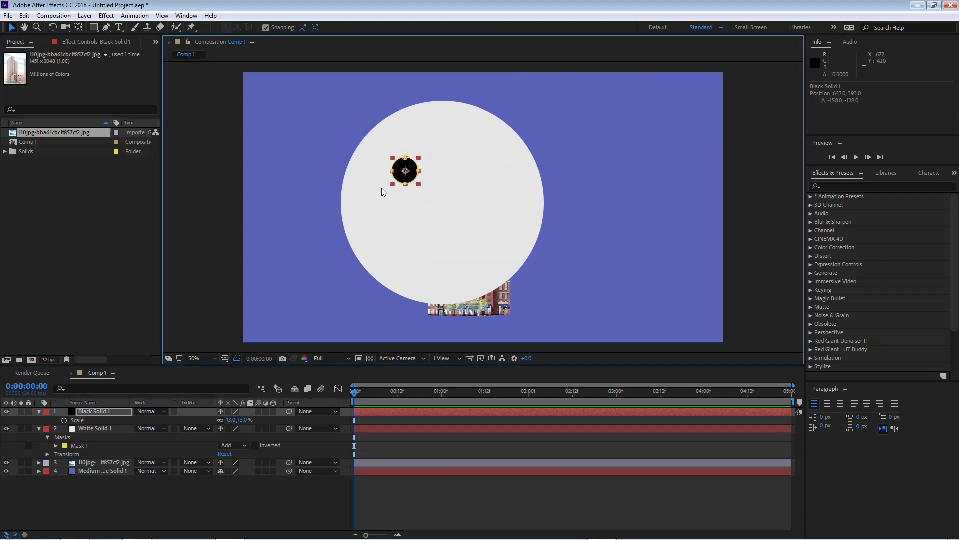
{"action": "left_click", "coordinate": [105, 412]}
{"action": "key", "text": "ctrl+d"}
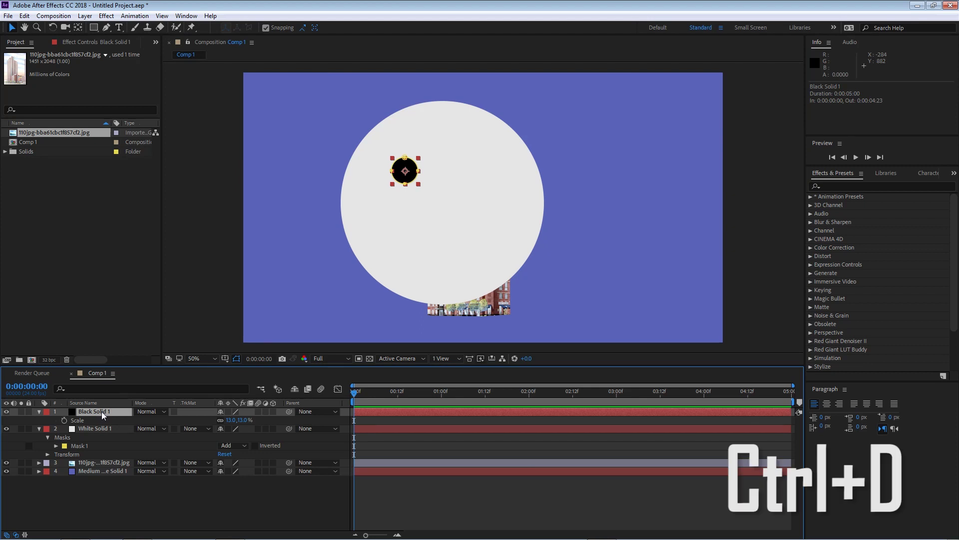
{"action": "left_click_drag", "start_coordinate": [412, 177], "coordinate": [473, 177]}
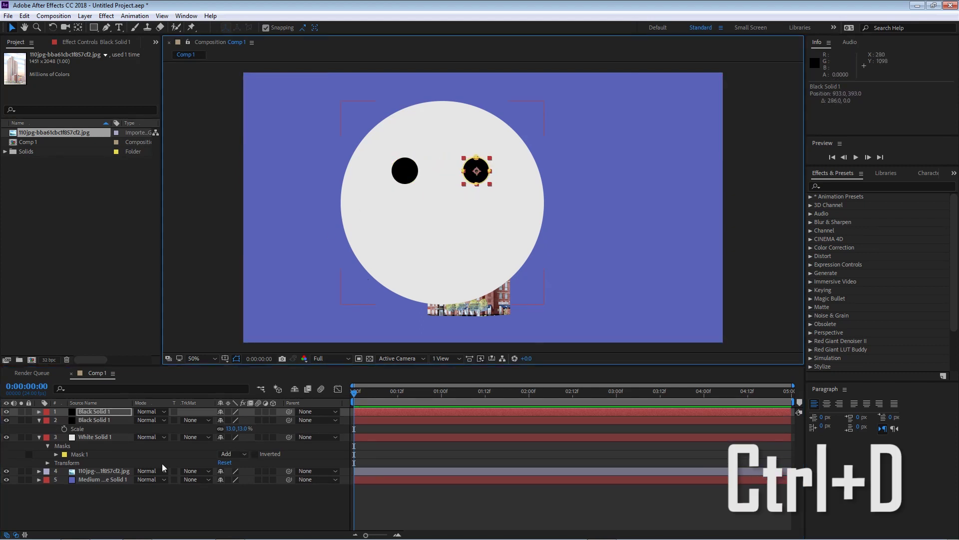
{"action": "left_click", "coordinate": [39, 420]}
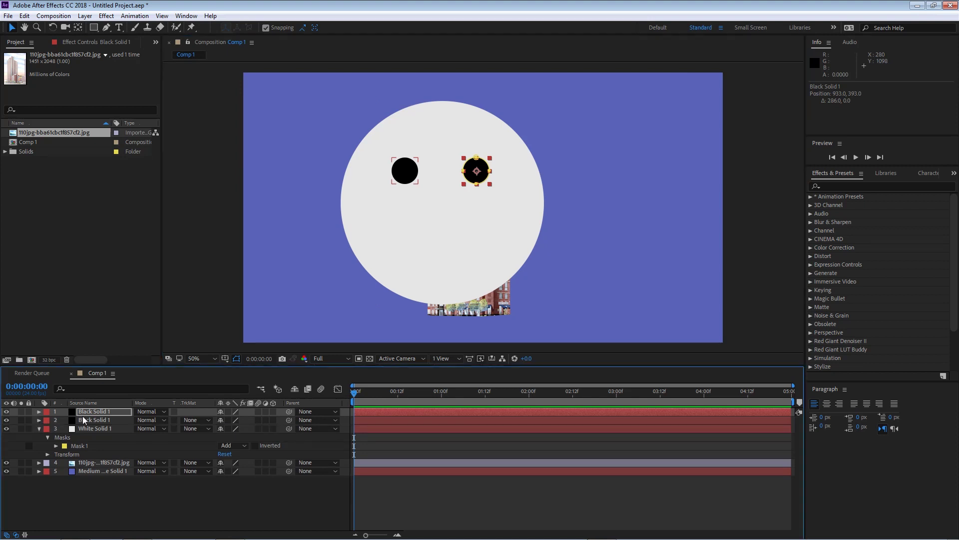
Step: Duplicate an eye into a mouth circle, turn off snapping, scale it to 49%, and position it
{"action": "key", "text": "ctrl+d"}
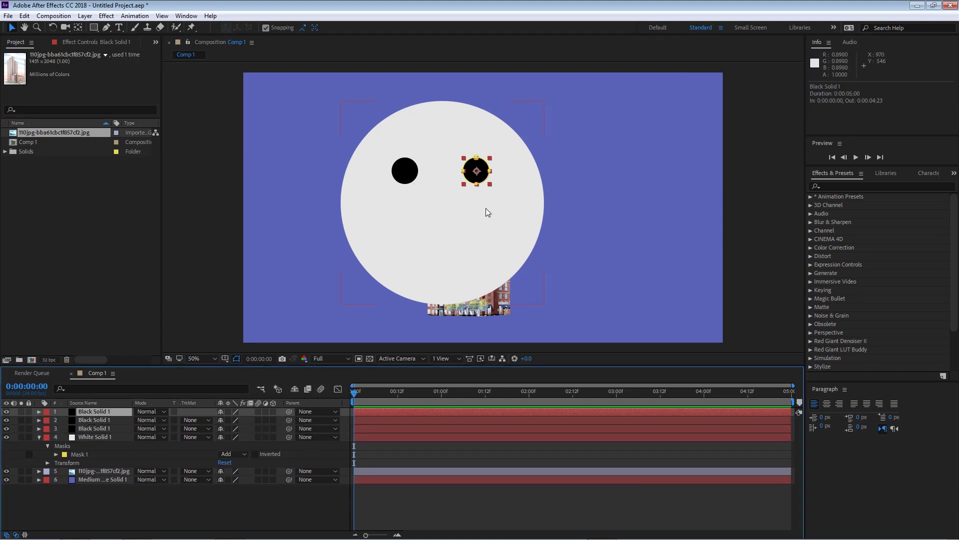
{"action": "left_click_drag", "start_coordinate": [481, 182], "coordinate": [456, 269]}
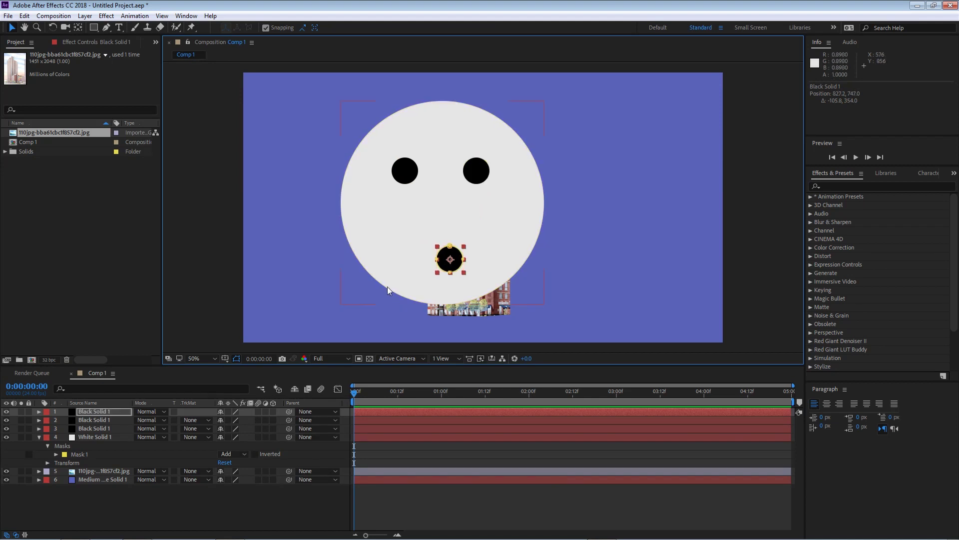
{"action": "left_click", "coordinate": [265, 27]}
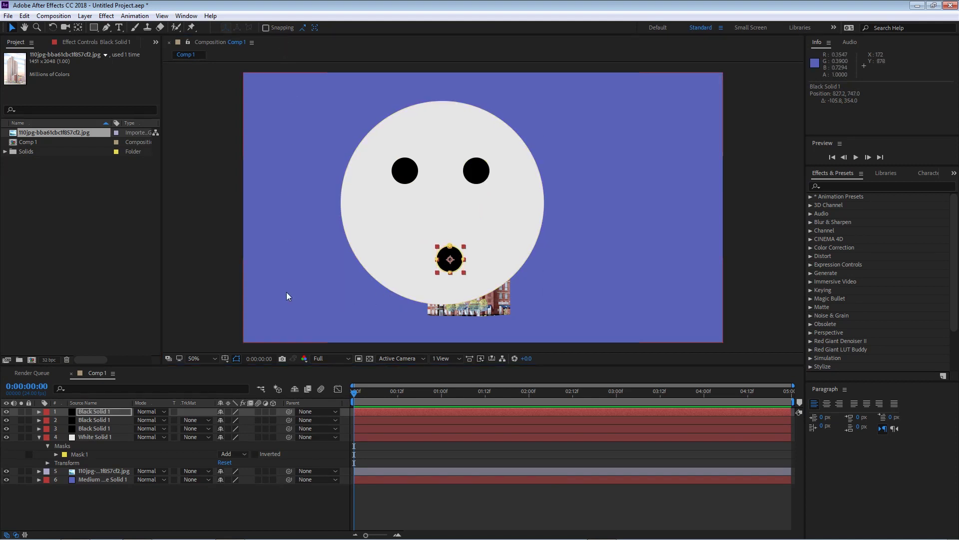
{"action": "key", "text": "s"}
{"action": "left_click_drag", "start_coordinate": [227, 421], "coordinate": [244, 420]}
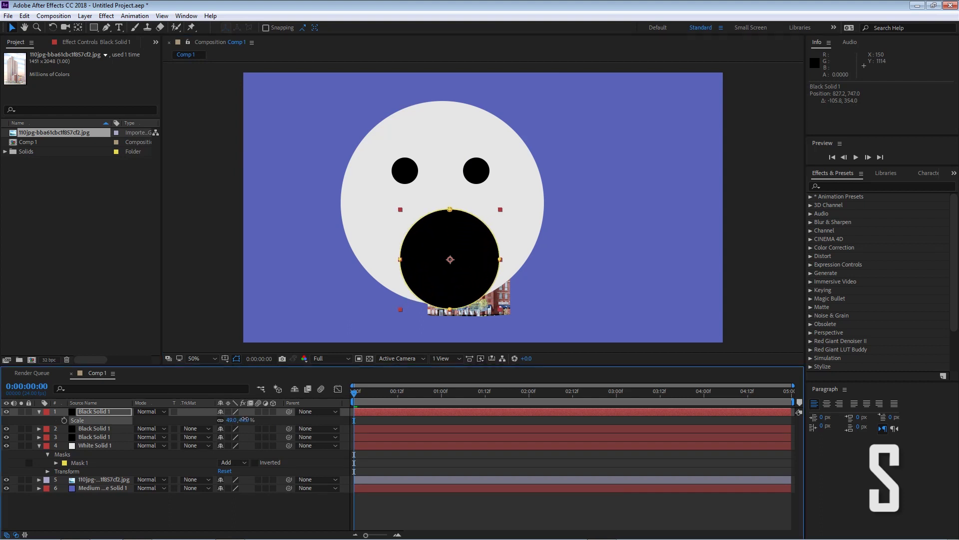
{"action": "left_click_drag", "start_coordinate": [463, 280], "coordinate": [453, 261]}
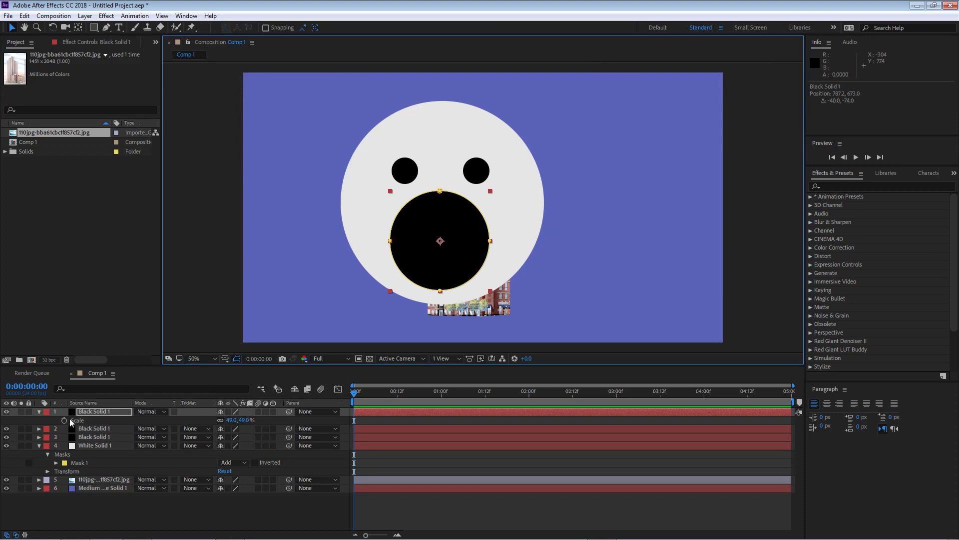
Step: Reveal the mouth layer's masks and duplicate Mask 1 into Mask 2
{"action": "left_click", "coordinate": [39, 412]}
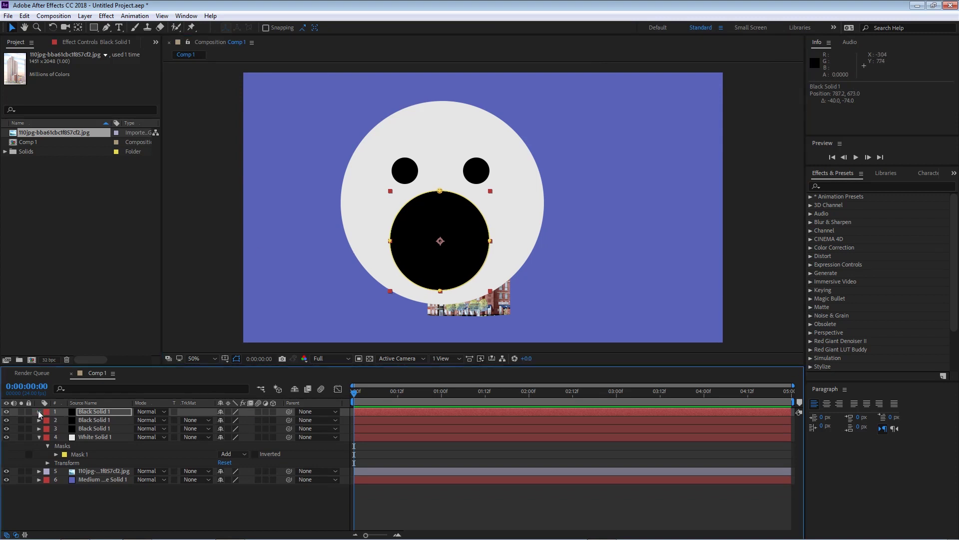
{"action": "key", "text": "m"}
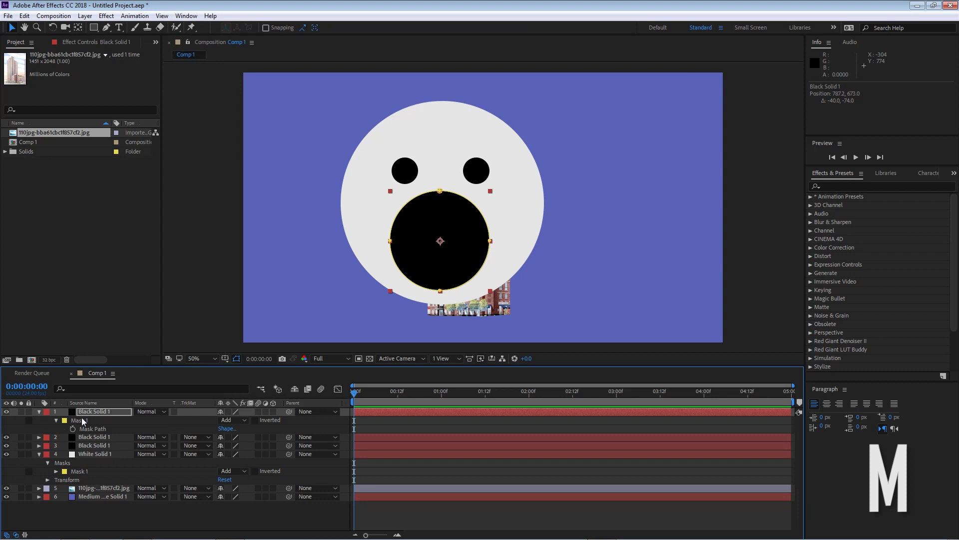
{"action": "left_click", "coordinate": [81, 421]}
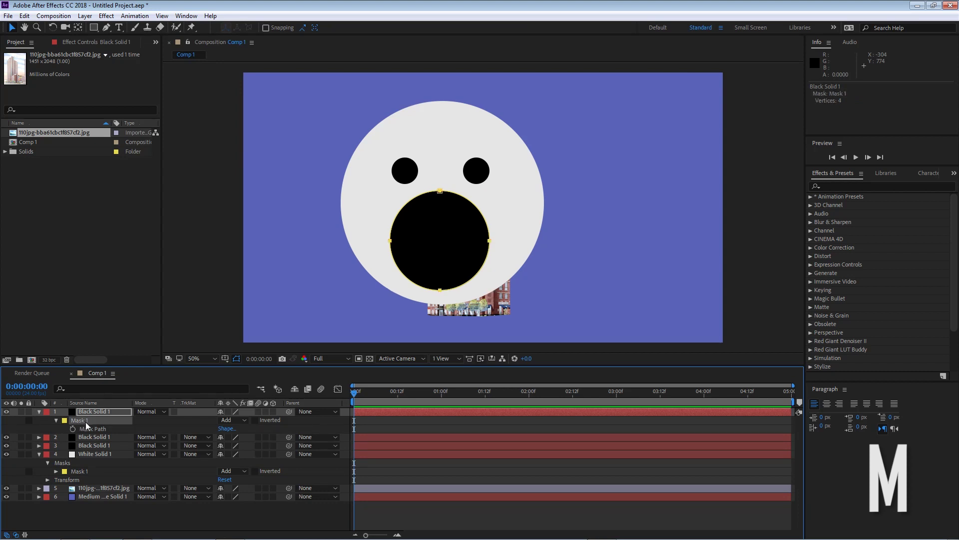
{"action": "left_click", "coordinate": [99, 411]}
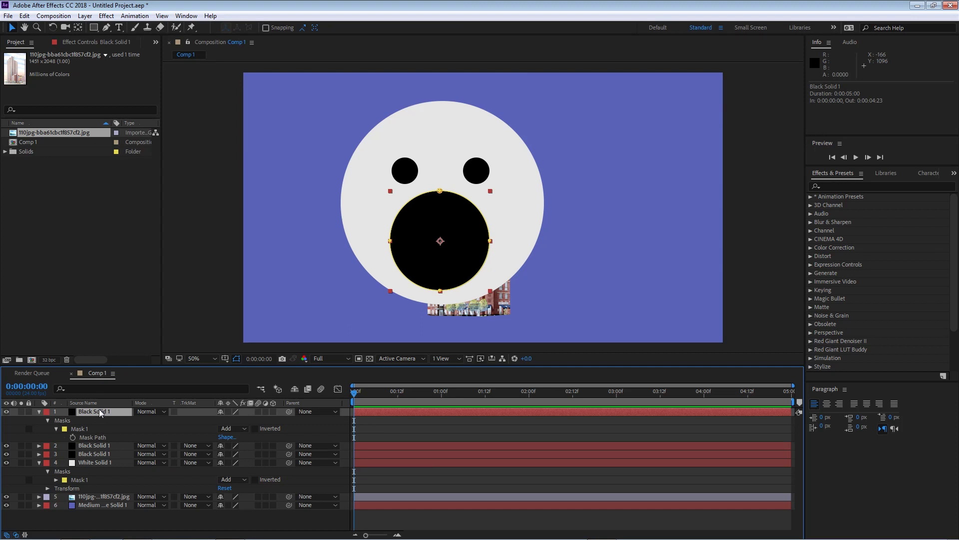
{"action": "left_click", "coordinate": [84, 430]}
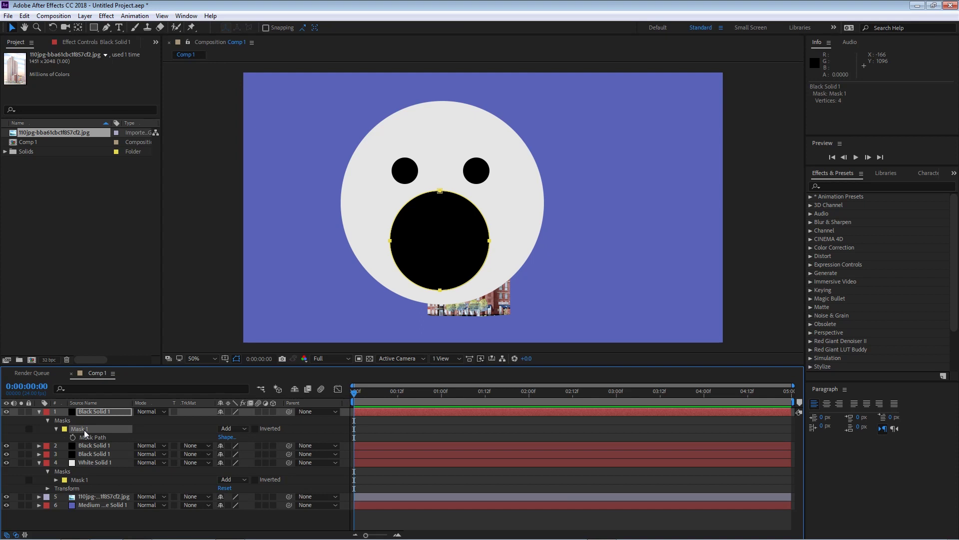
{"action": "key", "text": "ctrl+d"}
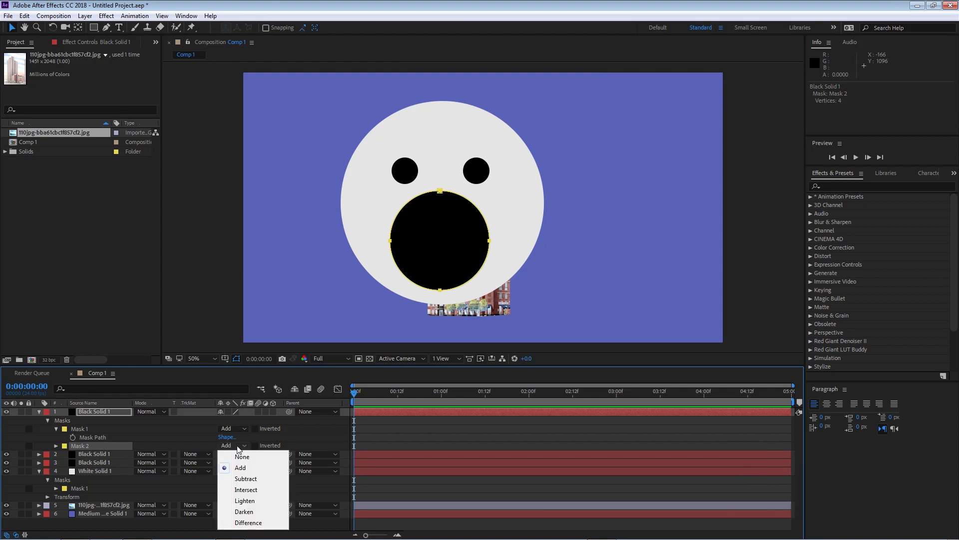
Step: Set Mask 2 to Subtract and pull the mouth masks' top vertices down into a smile
{"action": "left_click", "coordinate": [254, 478]}
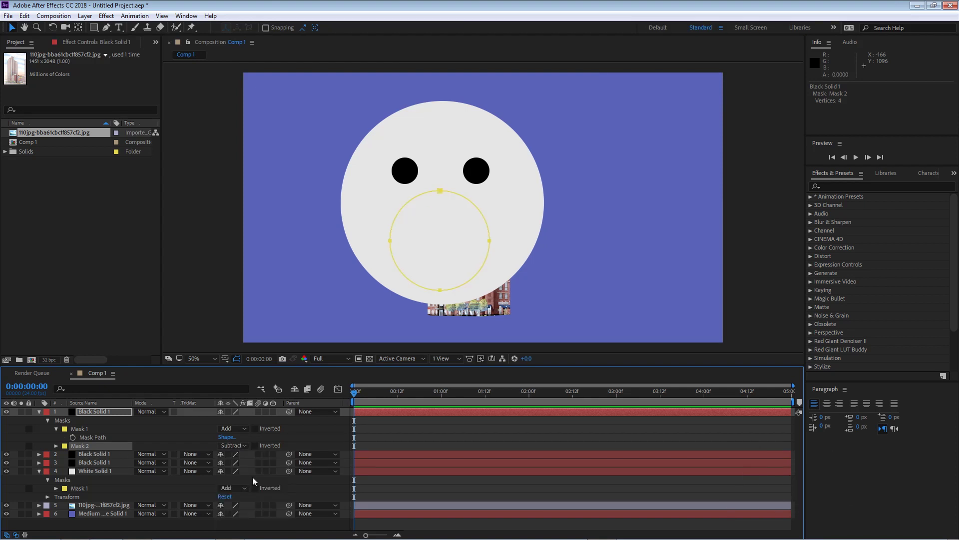
{"action": "left_click", "coordinate": [438, 224]}
{"action": "key", "text": "ctrl+z"}
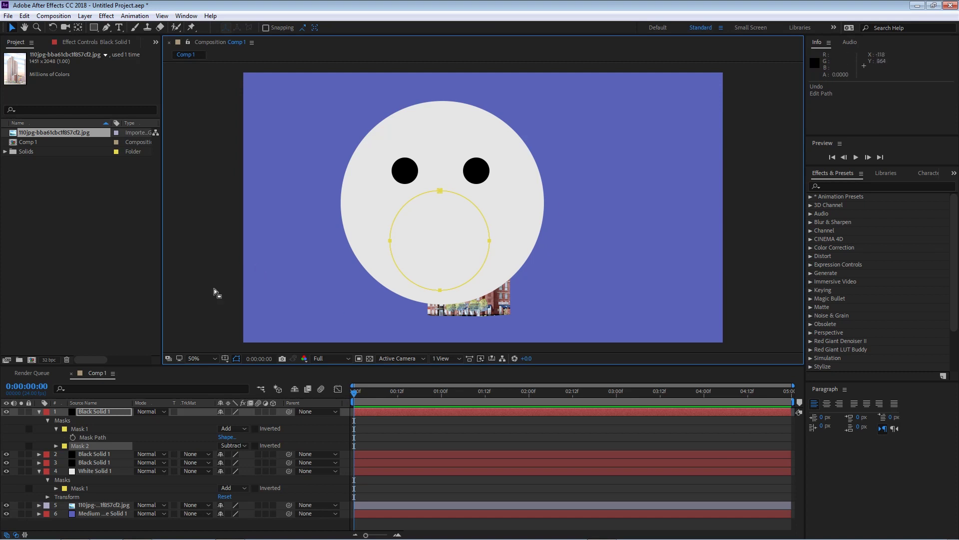
{"action": "left_click", "coordinate": [90, 445]}
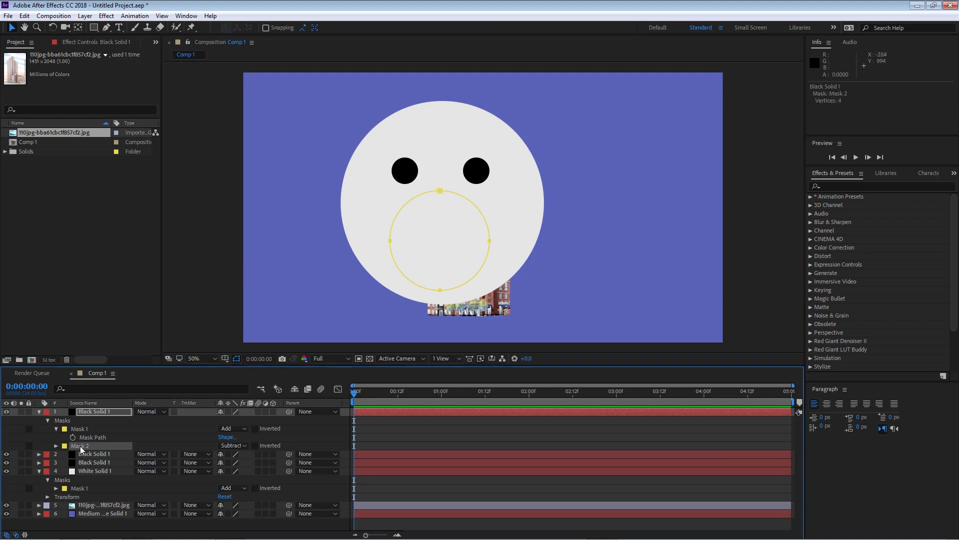
{"action": "left_click", "coordinate": [56, 446]}
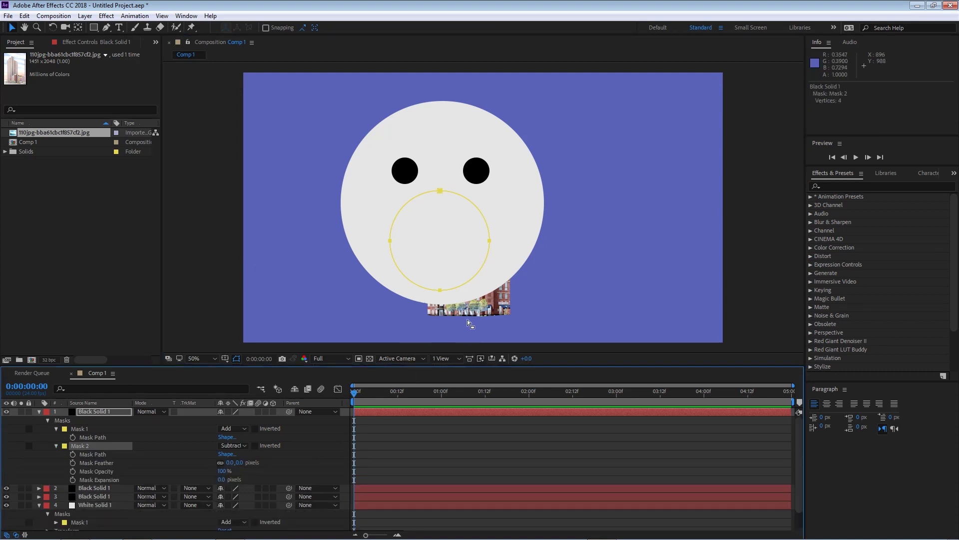
{"action": "left_click_drag", "start_coordinate": [476, 323], "coordinate": [422, 282]}
{"action": "left_click_drag", "start_coordinate": [443, 182], "coordinate": [440, 254]}
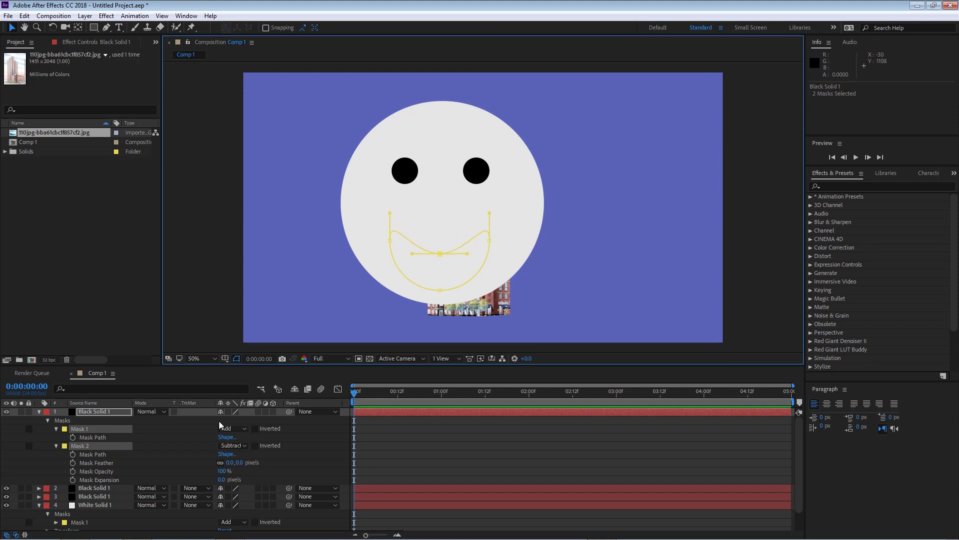
Step: Set the mouth masks to Intersect and nudge the top-centre vertex slightly down
{"action": "left_click", "coordinate": [231, 446]}
{"action": "left_click", "coordinate": [253, 492]}
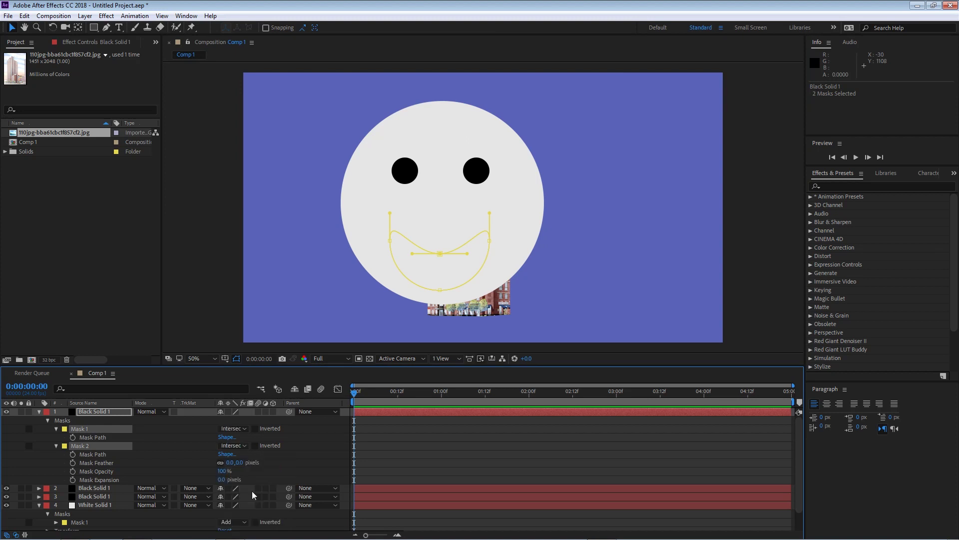
{"action": "mouse_move", "coordinate": [440, 254]}
{"action": "left_mouse_down"}
{"action": "mouse_move", "coordinate": [440, 269]}
{"action": "mouse_move", "coordinate": [442, 256]}
{"action": "left_mouse_up"}
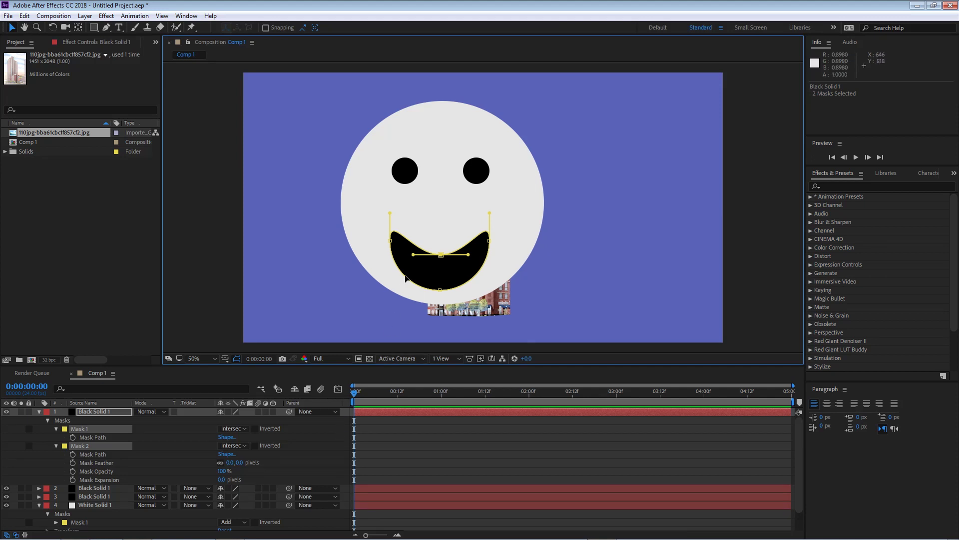
Step: Zoom in on the mouth and reshape Mask 1's upper curve
{"action": "scroll", "coordinate": [443, 261], "scroll_direction": "up", "scroll_amount": 2}
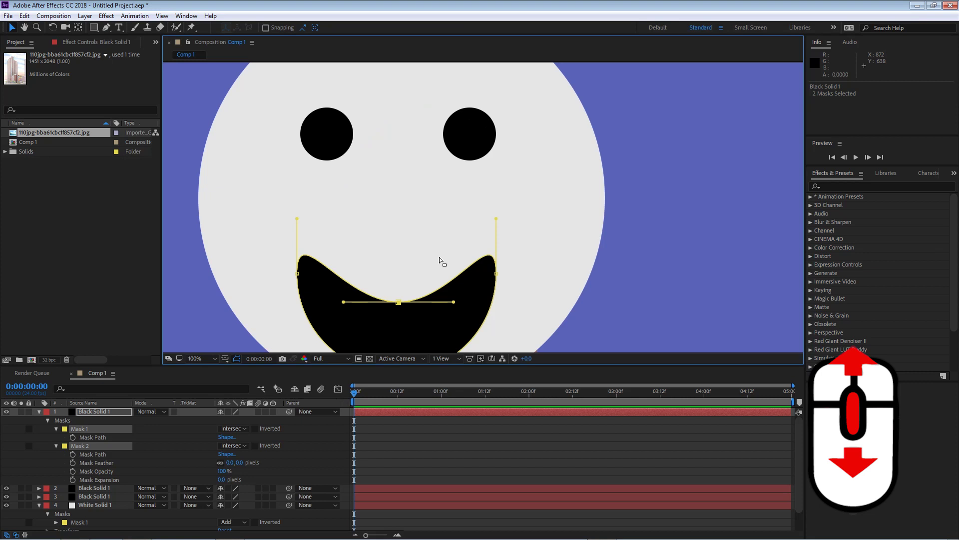
{"action": "left_click_drag", "start_coordinate": [443, 261], "coordinate": [494, 194]}
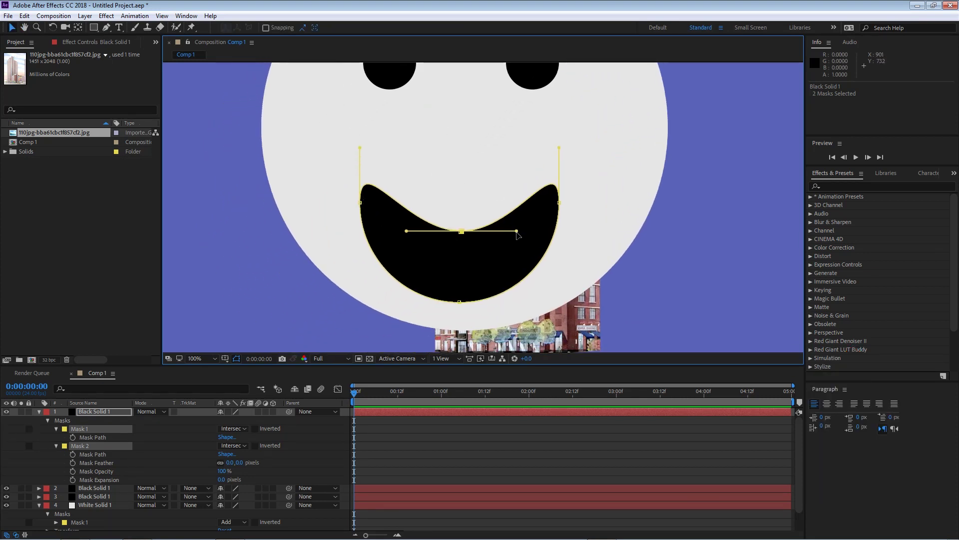
{"action": "left_click_drag", "start_coordinate": [518, 233], "coordinate": [514, 275]}
{"action": "key", "text": "ctrl+z"}
{"action": "mouse_move", "coordinate": [561, 149]}
{"action": "left_mouse_down"}
{"action": "mouse_move", "coordinate": [529, 150]}
{"action": "mouse_move", "coordinate": [567, 142]}
{"action": "mouse_move", "coordinate": [547, 143]}
{"action": "left_mouse_up"}
{"action": "double_click", "coordinate": [372, 214]}
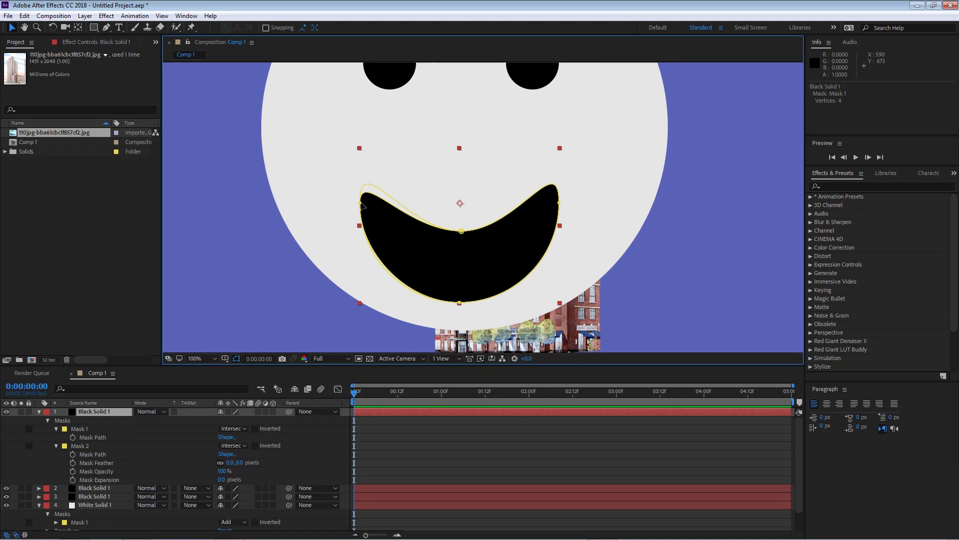
{"action": "key", "text": "Return"}
Step: Turn the mouth's left point into a sharp corner and stretch the lower curve out on both sides
{"action": "mouse_move", "coordinate": [362, 171]}
{"action": "left_mouse_down"}
{"action": "mouse_move", "coordinate": [361, 195]}
{"action": "mouse_move", "coordinate": [361, 185]}
{"action": "left_mouse_up"}
{"action": "key", "text": "ctrl+z"}
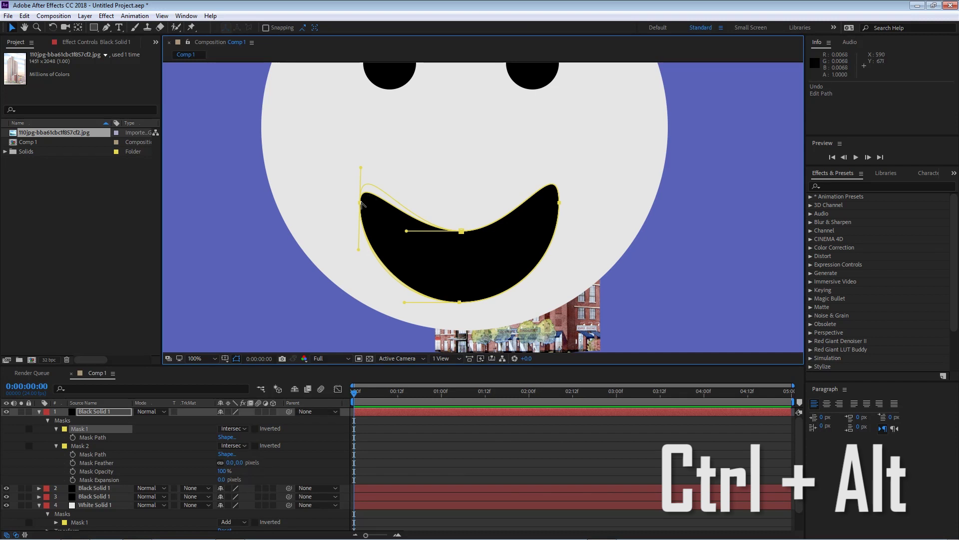
{"action": "left_click", "coordinate": [361, 202], "text": "ctrl+alt"}
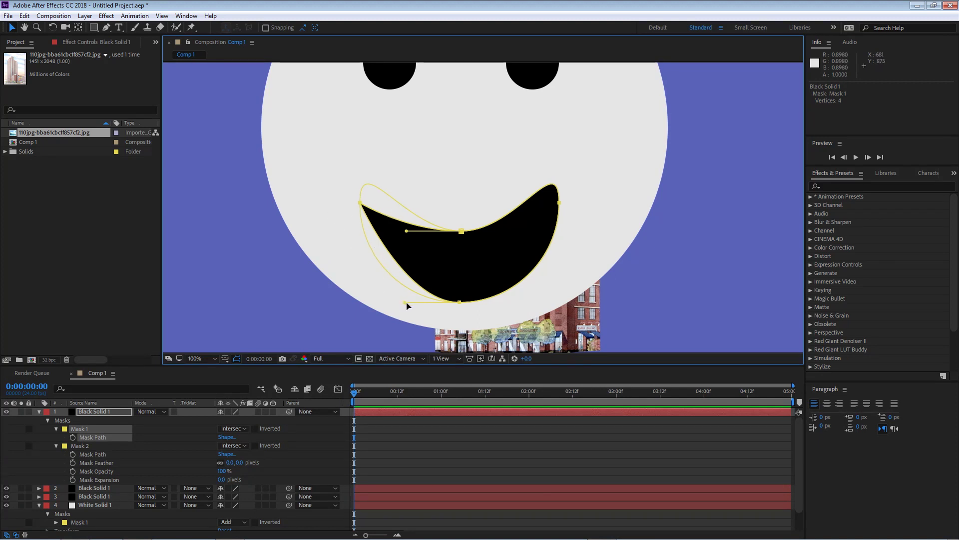
{"action": "left_click_drag", "start_coordinate": [404, 302], "coordinate": [361, 295]}
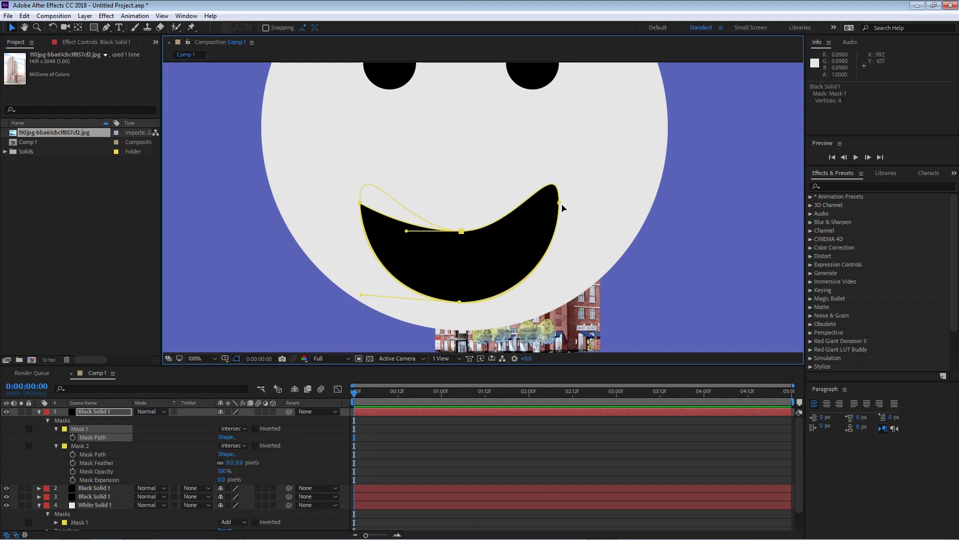
{"action": "left_click_drag", "start_coordinate": [560, 204], "coordinate": [557, 301]}
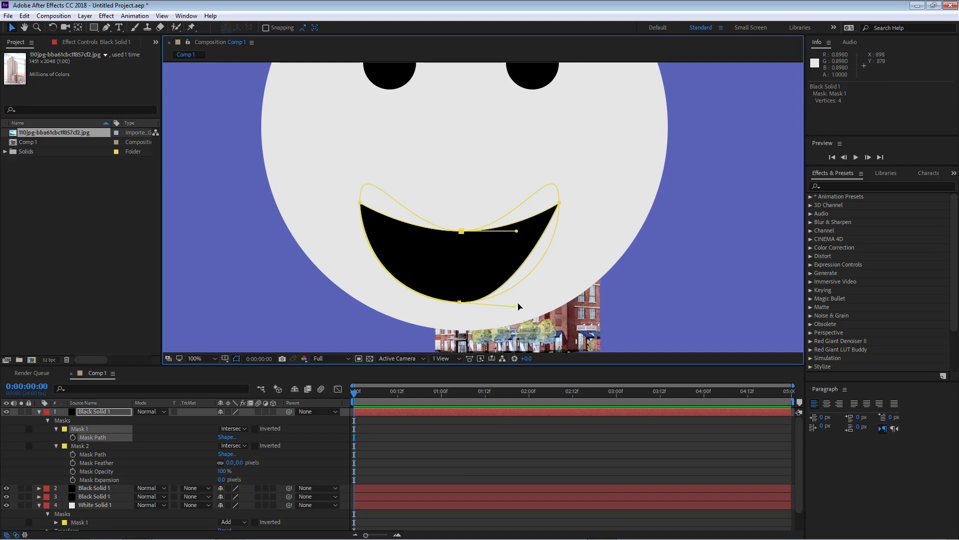
{"action": "left_click_drag", "start_coordinate": [518, 306], "coordinate": [556, 301]}
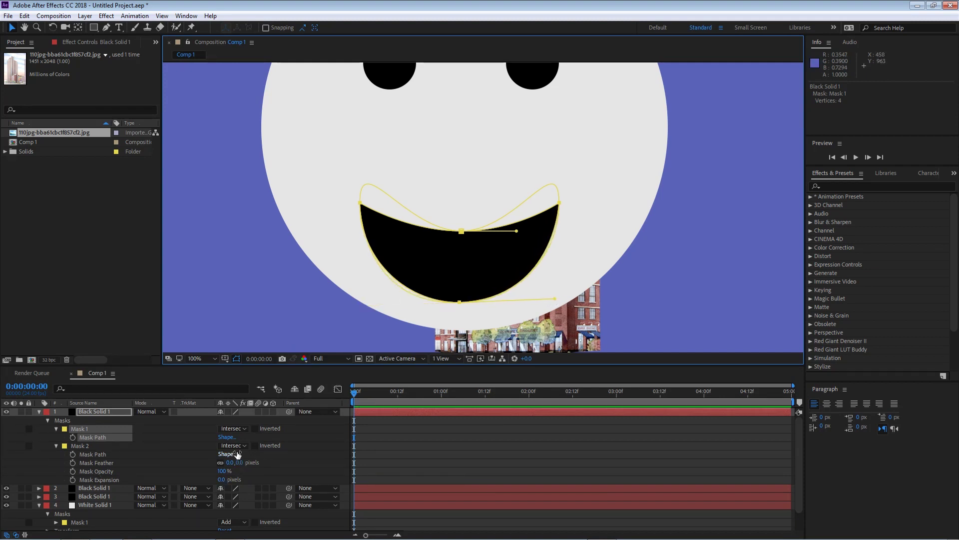
Step: Set Mask 1's mode to Add and fit the whole composition back in view
{"action": "left_click", "coordinate": [233, 428]}
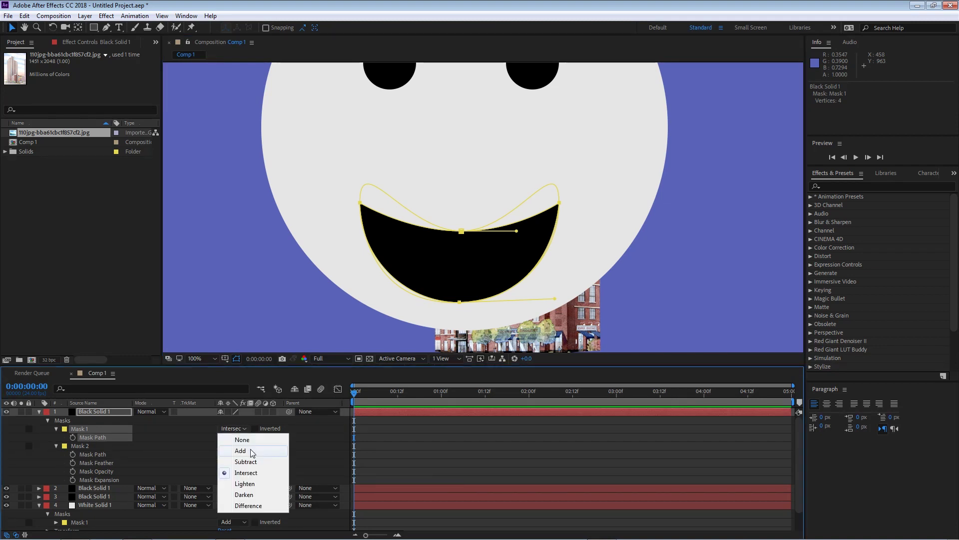
{"action": "left_click", "coordinate": [252, 451]}
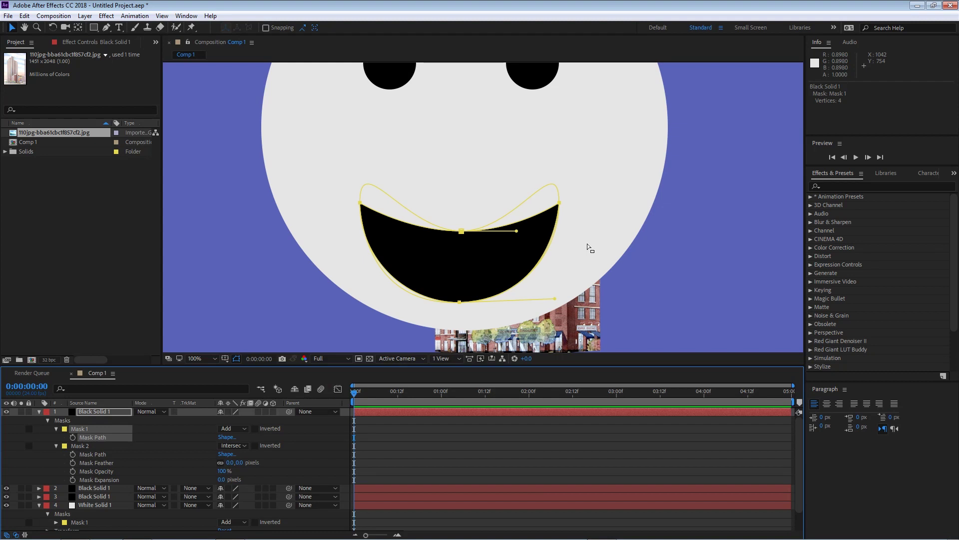
{"action": "key", "text": "shift+slash"}
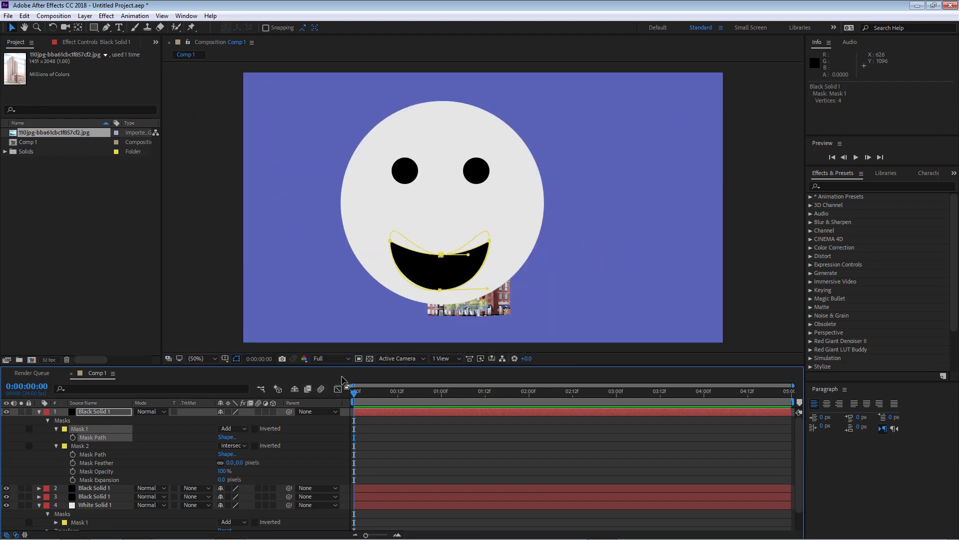
Step: Hide the mask outlines in the viewer, undoing an accidental right-eye move
{"action": "key", "text": "ctrl+shift+h"}
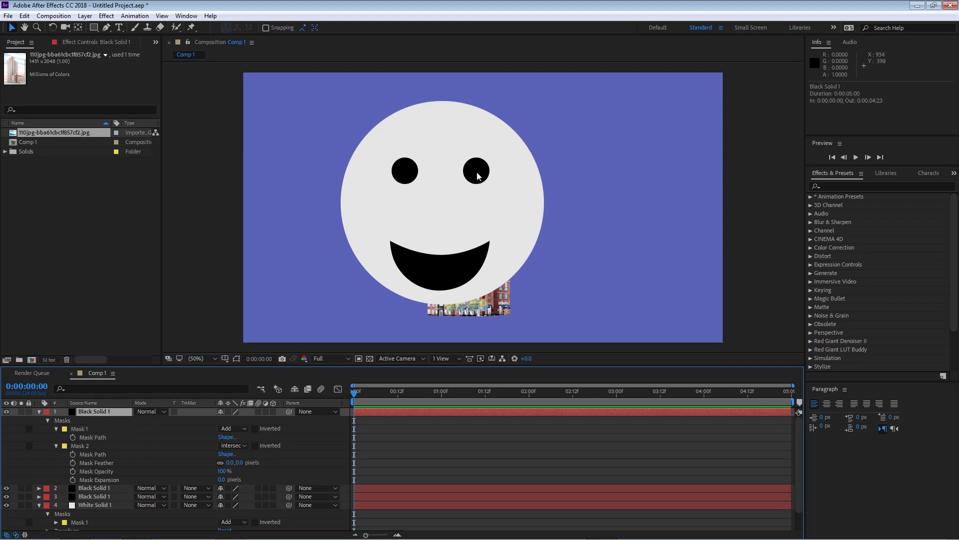
{"action": "left_click_drag", "start_coordinate": [475, 166], "coordinate": [490, 183]}
{"action": "key", "text": "ctrl+z"}
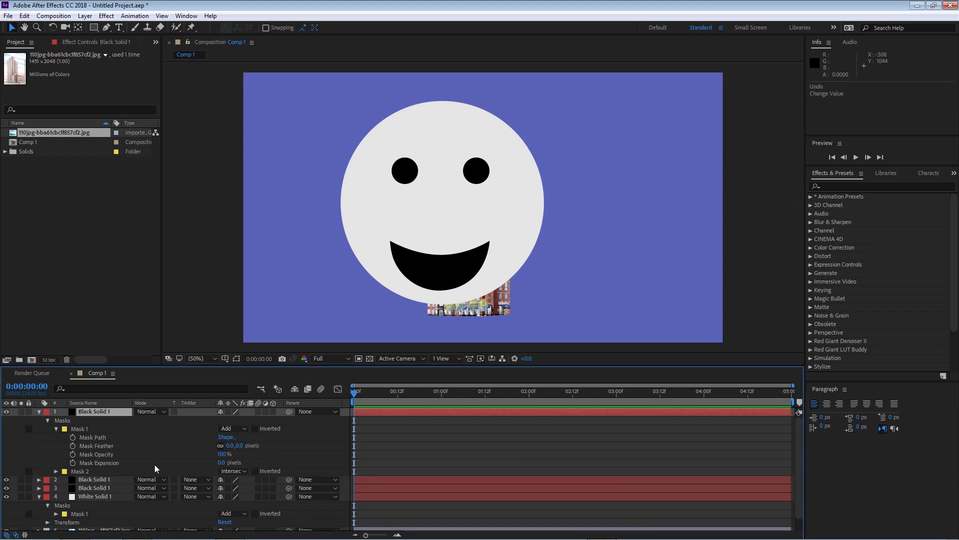
Step: Lower the mouth's Mask 1 expansion to -103 pixels and set a starting keyframe
{"action": "left_click", "coordinate": [109, 412]}
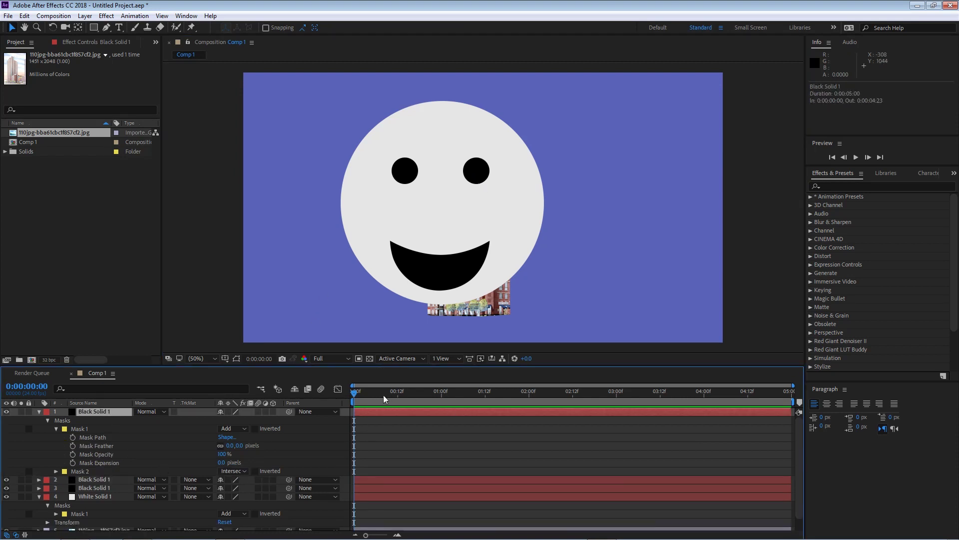
{"action": "left_click", "coordinate": [106, 429]}
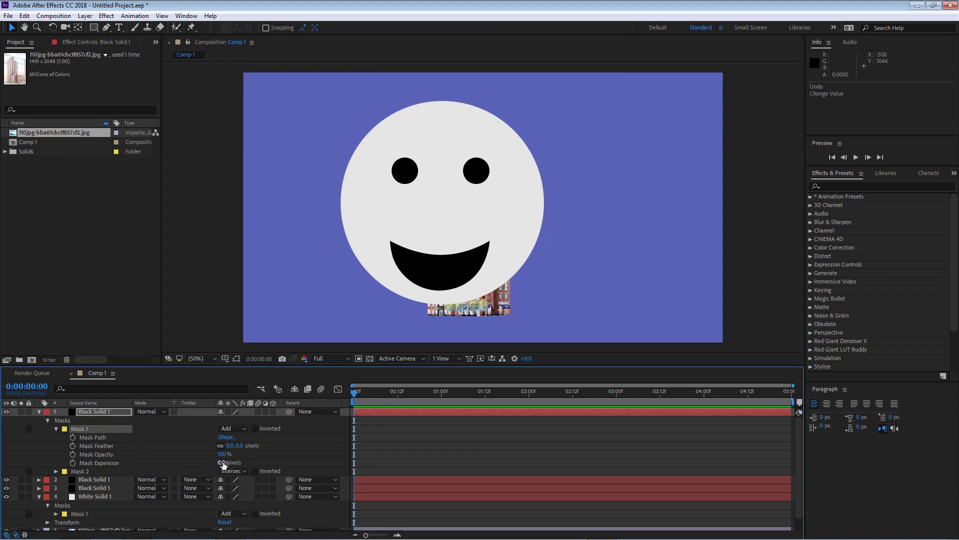
{"action": "left_click_drag", "start_coordinate": [221, 462], "coordinate": [210, 461]}
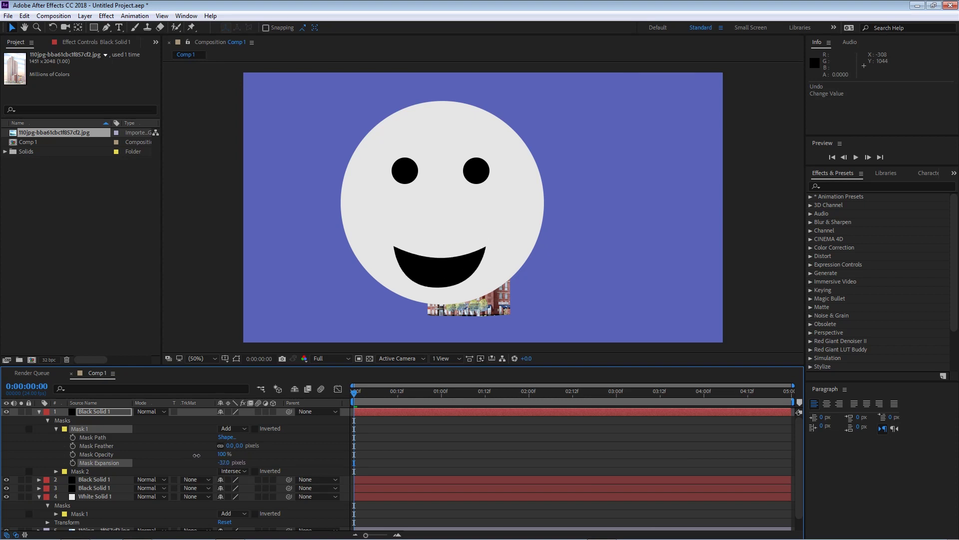
{"action": "mouse_move", "coordinate": [196, 455]}
{"action": "left_mouse_down"}
{"action": "mouse_move", "coordinate": [212, 455]}
{"action": "mouse_move", "coordinate": [180, 448]}
{"action": "left_mouse_up"}
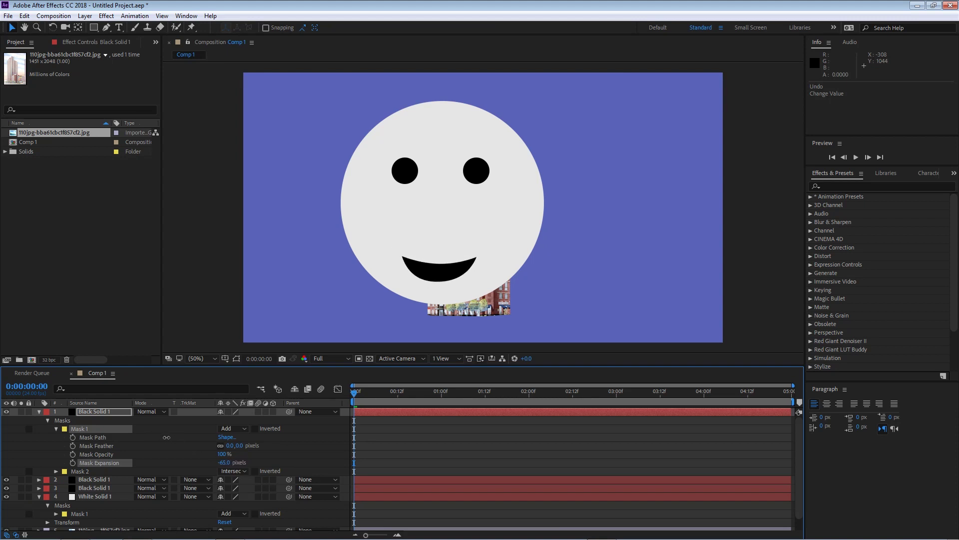
{"action": "left_click_drag", "start_coordinate": [161, 440], "coordinate": [150, 430]}
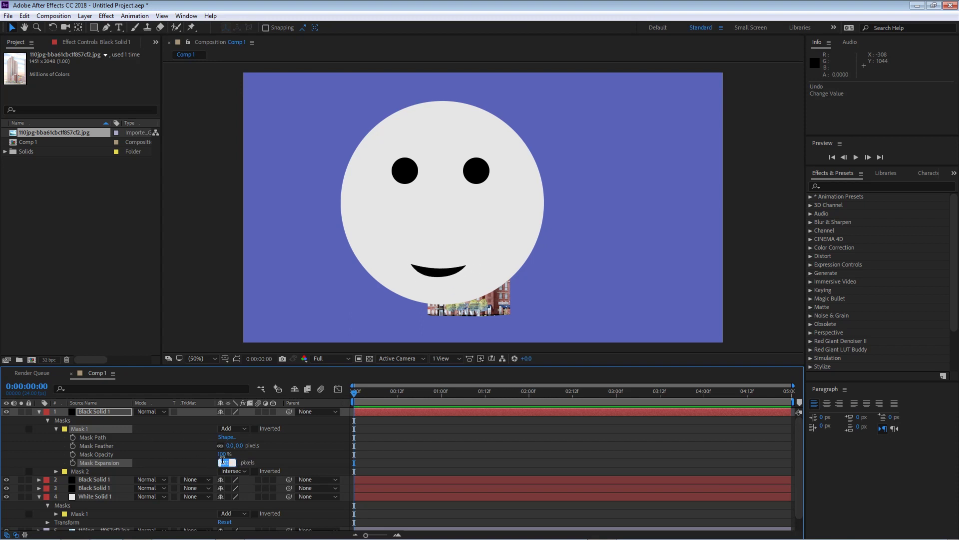
{"action": "key", "text": "Return"}
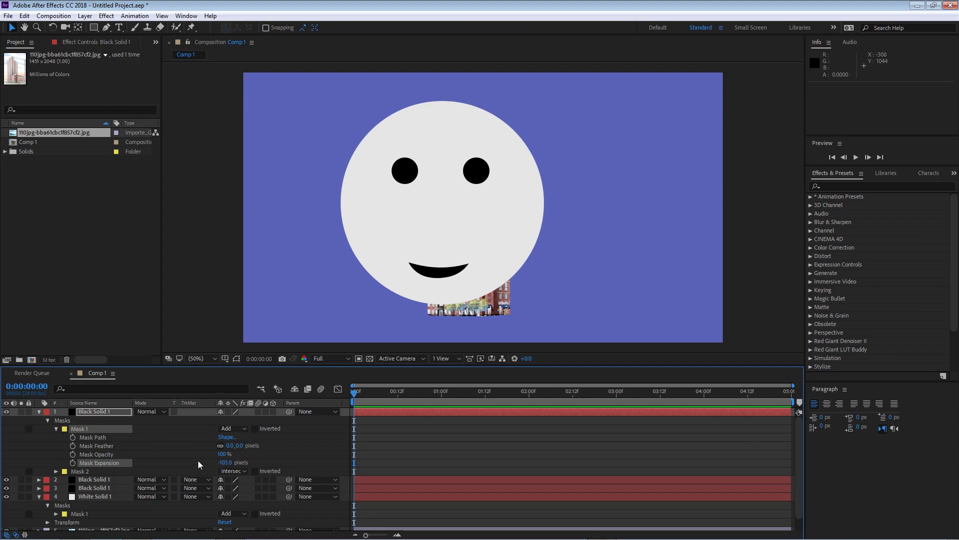
{"action": "left_click", "coordinate": [73, 463]}
Step: Keyframe Mask Expansion at 0 on frame 5 and -24 on frame 9, then preview
{"action": "left_click_drag", "start_coordinate": [355, 394], "coordinate": [373, 394]}
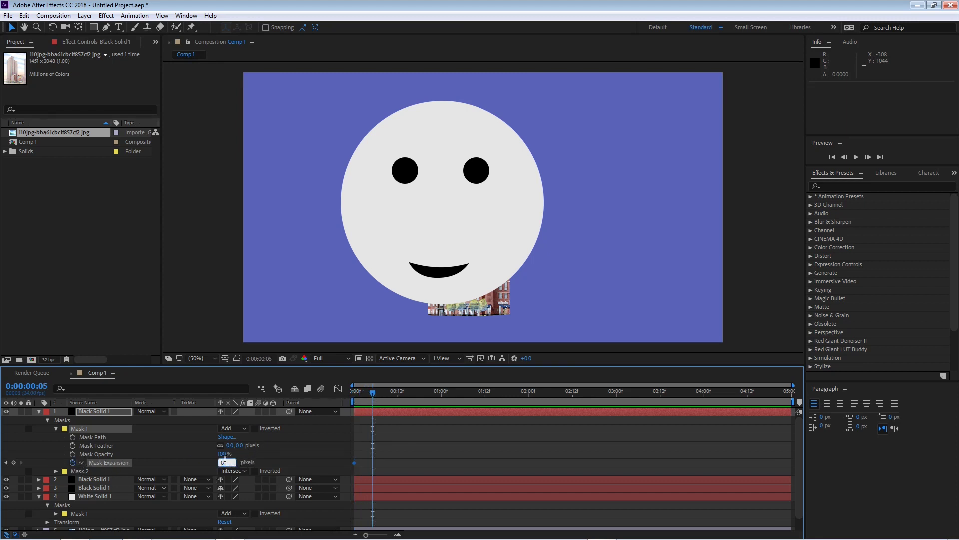
{"action": "left_click", "coordinate": [225, 460]}
{"action": "type", "text": "0"}
{"action": "key", "text": "Return"}
{"action": "left_click_drag", "start_coordinate": [375, 394], "coordinate": [388, 394]}
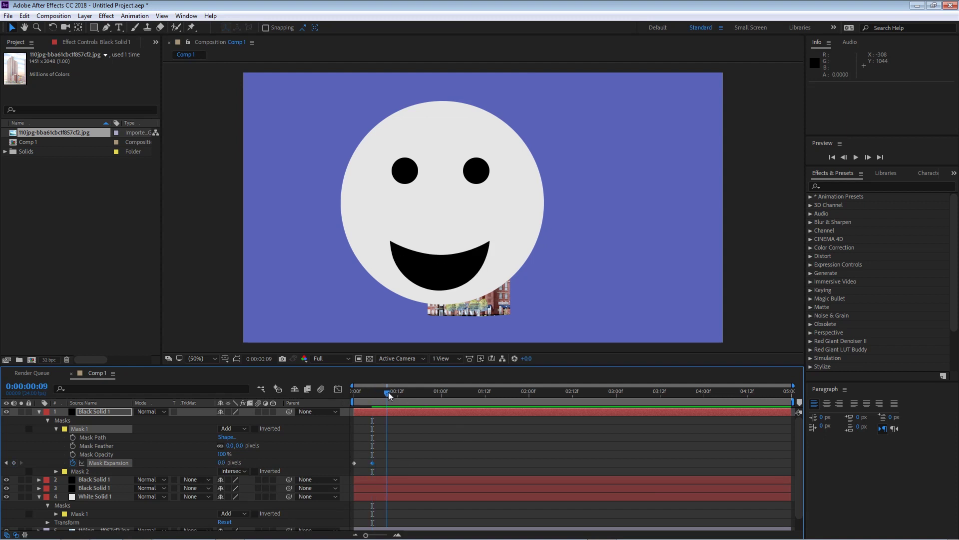
{"action": "left_click_drag", "start_coordinate": [221, 462], "coordinate": [170, 455]}
{"action": "left_click_drag", "start_coordinate": [381, 398], "coordinate": [361, 405]}
{"action": "key", "text": "space"}
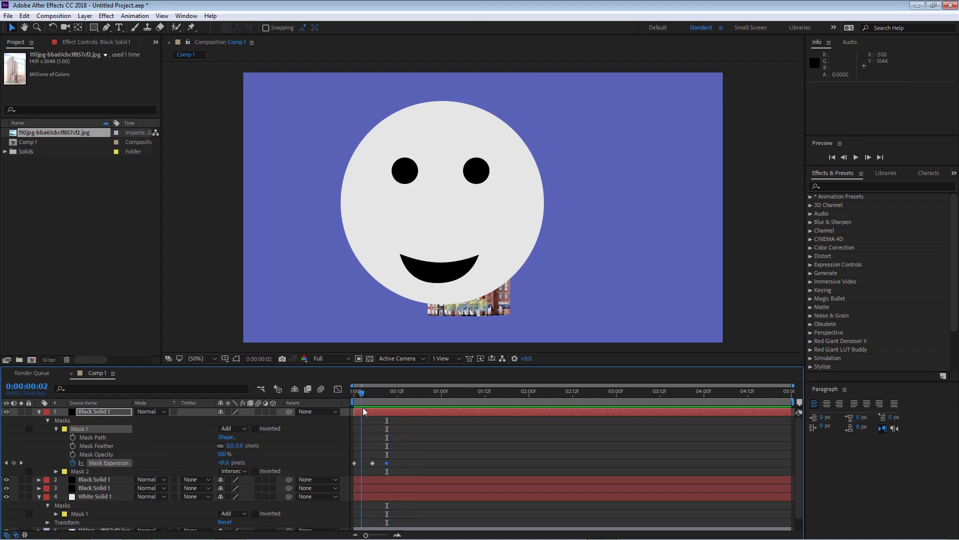
{"action": "key", "text": "space"}
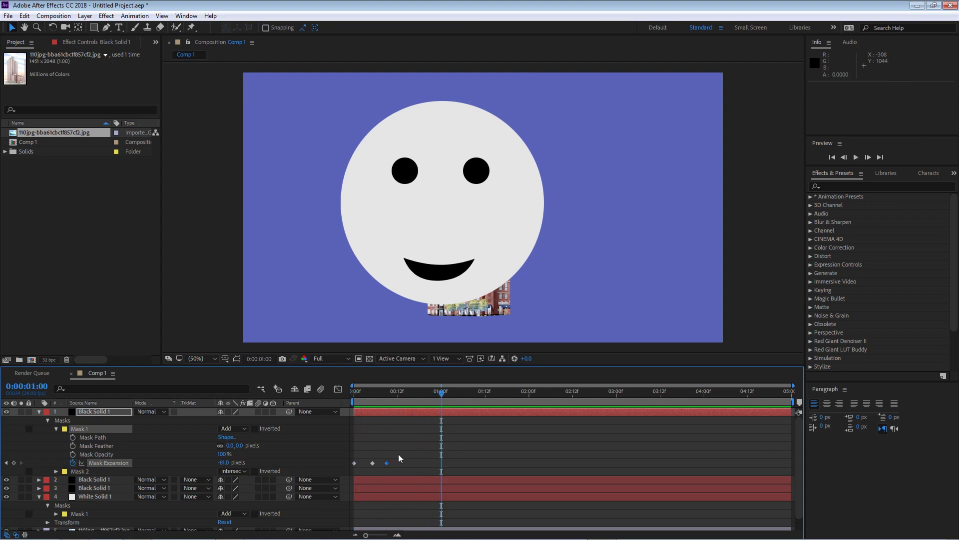
Step: Copy two Mask Expansion keyframes to frame 14, end the work area near frame 17, and preview
{"action": "left_click", "coordinate": [374, 463]}
{"action": "left_click_drag", "start_coordinate": [438, 395], "coordinate": [365, 395]}
{"action": "left_click_drag", "start_coordinate": [404, 468], "coordinate": [375, 452]}
{"action": "key", "text": "ctrl+c"}
{"action": "mouse_move", "coordinate": [365, 394]}
{"action": "left_mouse_down"}
{"action": "mouse_move", "coordinate": [406, 398]}
{"action": "mouse_move", "coordinate": [350, 395]}
{"action": "left_mouse_up"}
{"action": "key", "text": "ctrl+v"}
{"action": "left_click_drag", "start_coordinate": [792, 404], "coordinate": [420, 434]}
{"action": "key", "text": "space"}
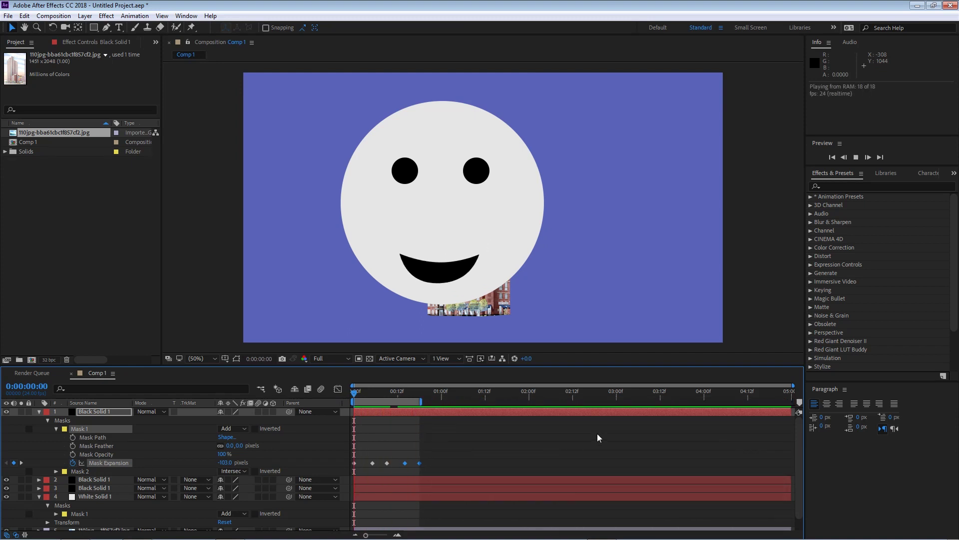
{"action": "left_click", "coordinate": [106, 479]}
{"action": "left_click", "coordinate": [479, 171]}
{"action": "key", "text": "space"}
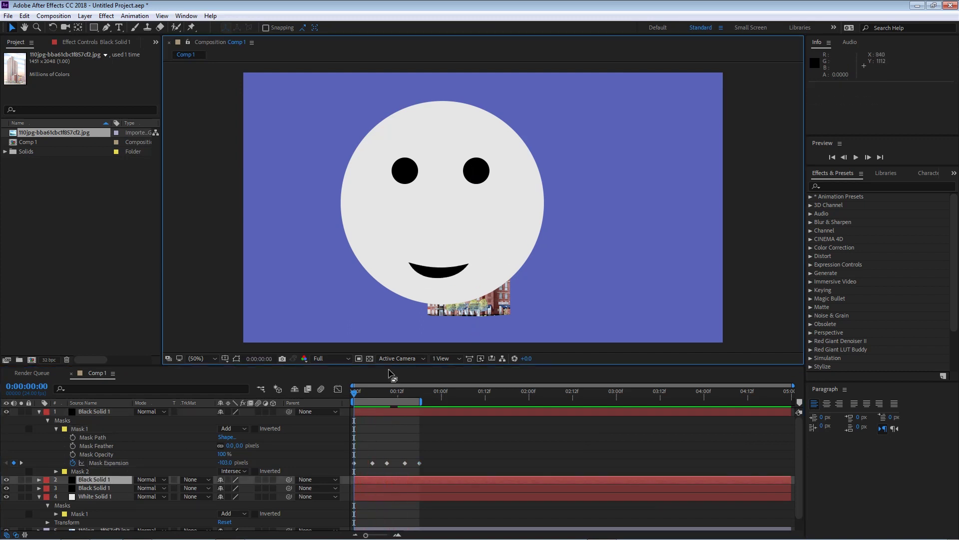
{"action": "left_click", "coordinate": [369, 392]}
{"action": "key", "text": "space"}
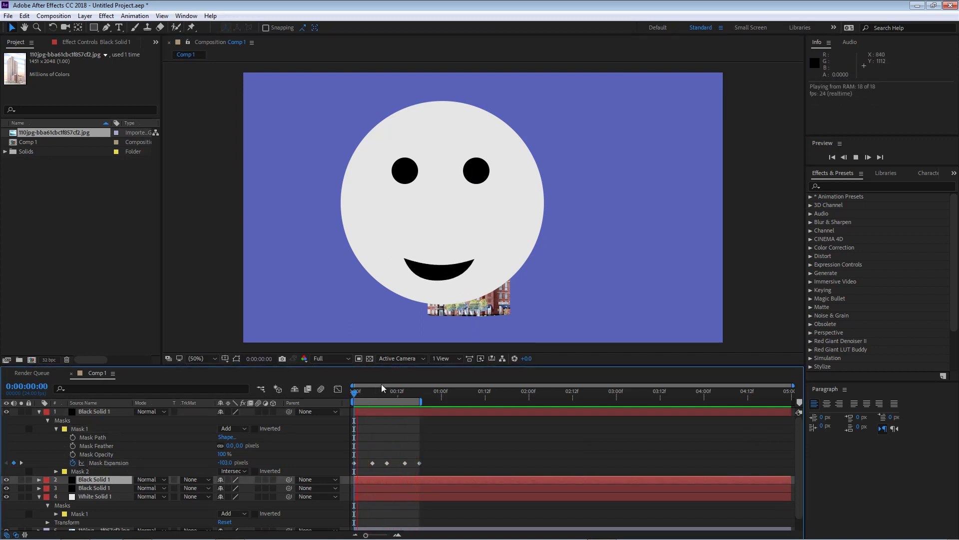